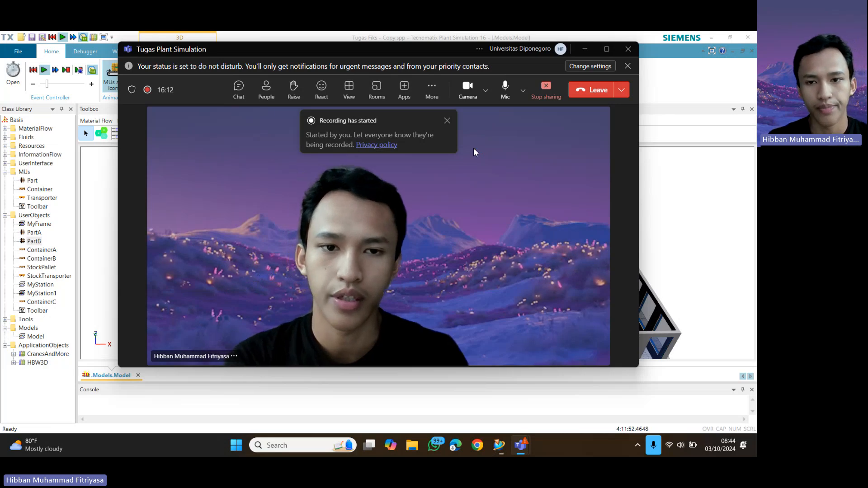
- Minimize the meeting window and show the factory's 3D model in Plant Simulation in full screen
{"action": "left_click", "coordinate": [448, 123]}
{"action": "left_click", "coordinate": [585, 49]}
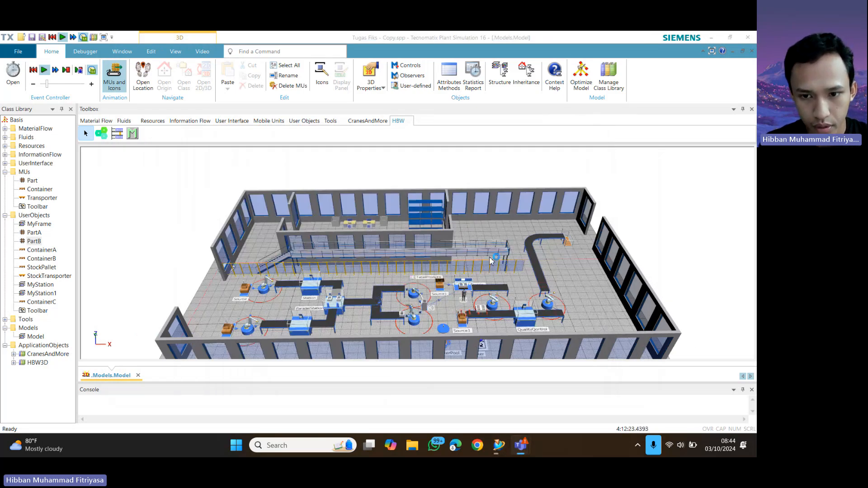
{"action": "middle_click_drag", "start_coordinate": [492, 264], "coordinate": [504, 281]}
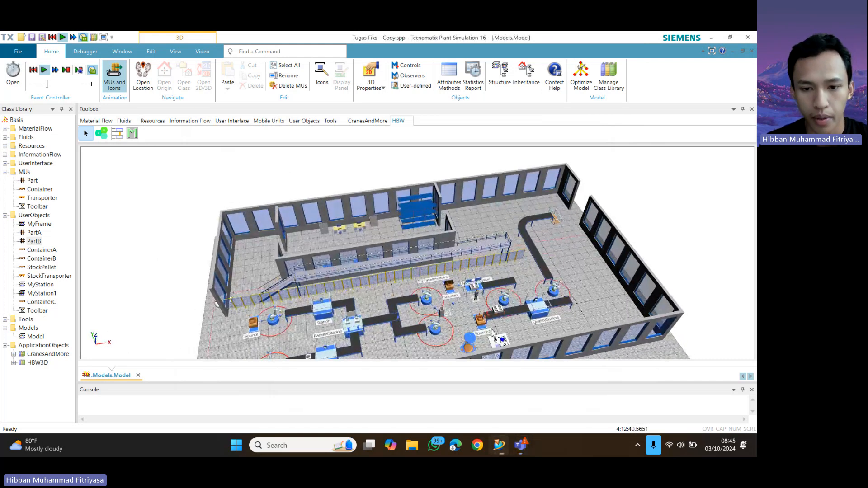
{"action": "middle_click_drag", "start_coordinate": [493, 334], "coordinate": [454, 302]}
{"action": "scroll", "coordinate": [438, 295], "scroll_direction": "up", "scroll_amount": 10}
{"action": "scroll", "coordinate": [455, 302], "scroll_direction": "down", "scroll_amount": 3}
{"action": "scroll", "coordinate": [455, 302], "scroll_direction": "down", "scroll_amount": 5}
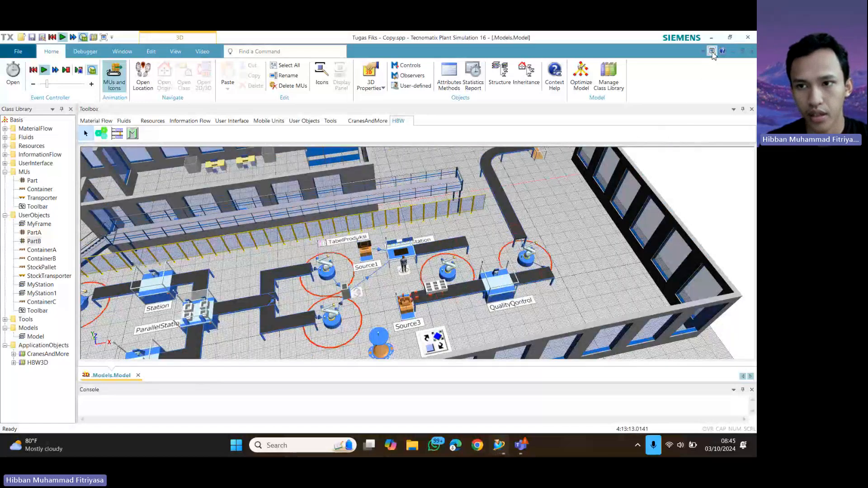
{"action": "left_click", "coordinate": [712, 51]}
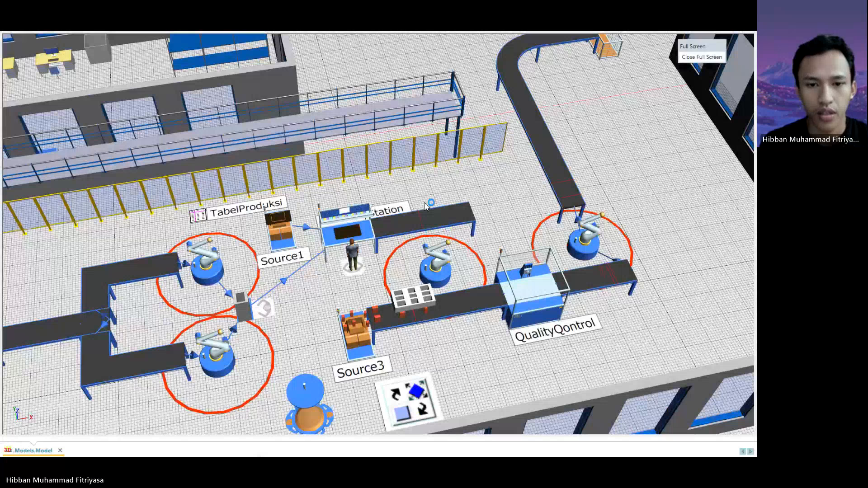
- Inspect the Source object's attributes and its available MU selection options, then close its settings without changing anything
{"action": "scroll", "coordinate": [425, 206], "scroll_direction": "down", "scroll_amount": 5}
{"action": "middle_click_drag", "start_coordinate": [438, 148], "coordinate": [538, 141]}
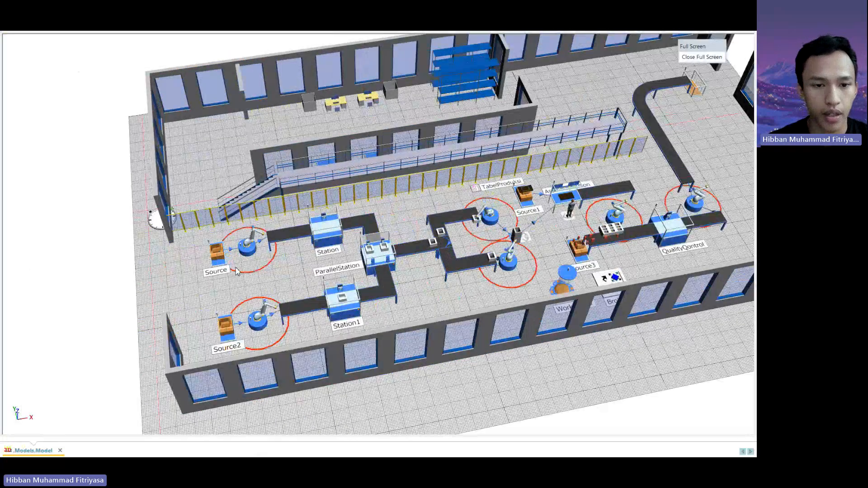
{"action": "scroll", "coordinate": [216, 265], "scroll_direction": "up", "scroll_amount": 3}
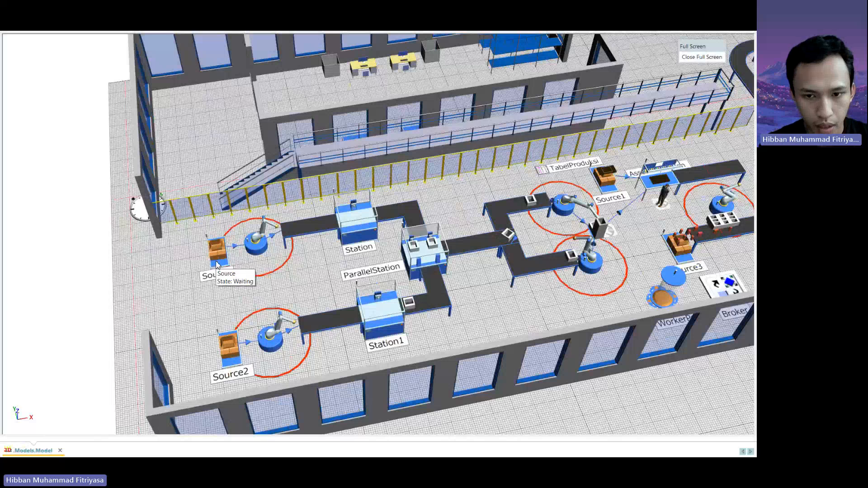
{"action": "scroll", "coordinate": [333, 304], "scroll_direction": "up", "scroll_amount": 2}
{"action": "scroll", "coordinate": [459, 250], "scroll_direction": "up", "scroll_amount": 3}
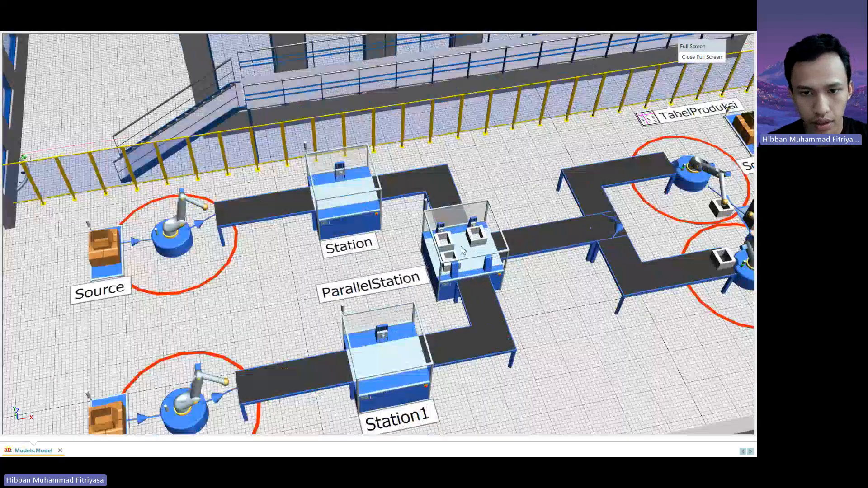
{"action": "scroll", "coordinate": [248, 310], "scroll_direction": "down", "scroll_amount": 1}
{"action": "middle_click_drag", "start_coordinate": [251, 309], "coordinate": [326, 262]}
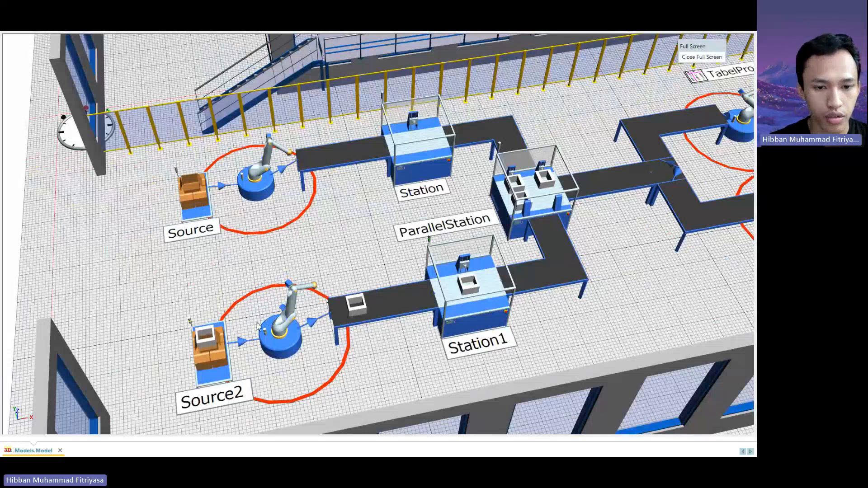
{"action": "double_click", "coordinate": [196, 213]}
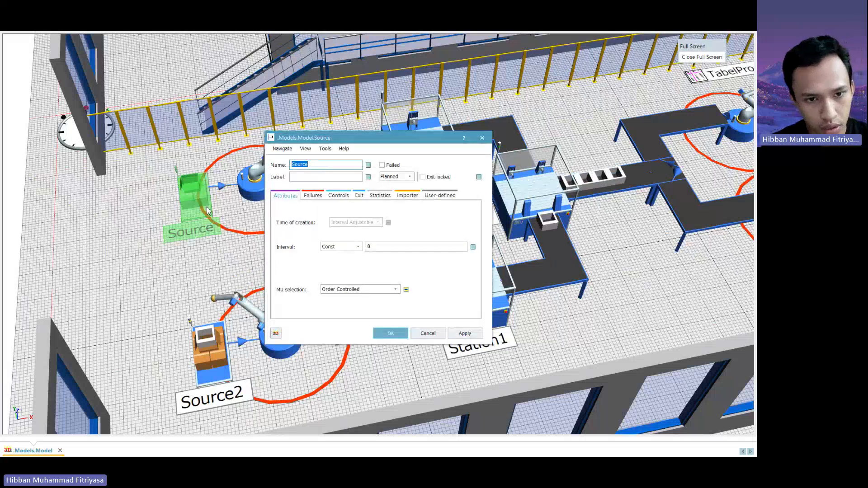
{"action": "left_click", "coordinate": [396, 289]}
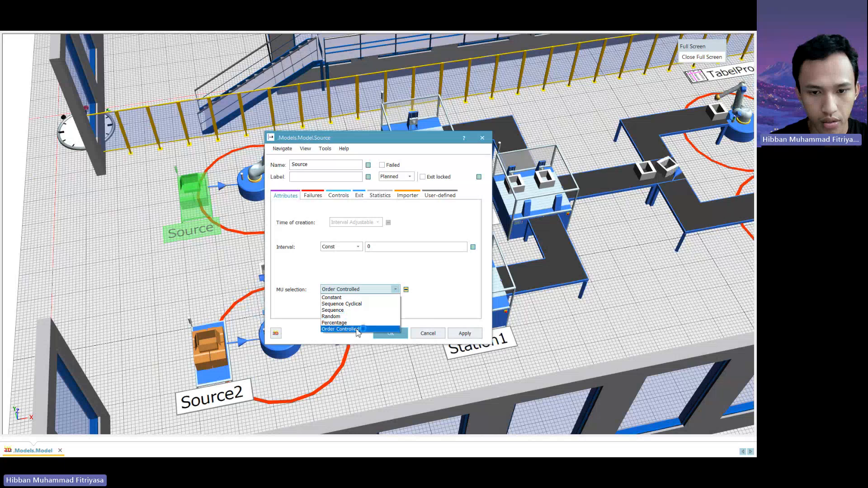
{"action": "left_click", "coordinate": [446, 296]}
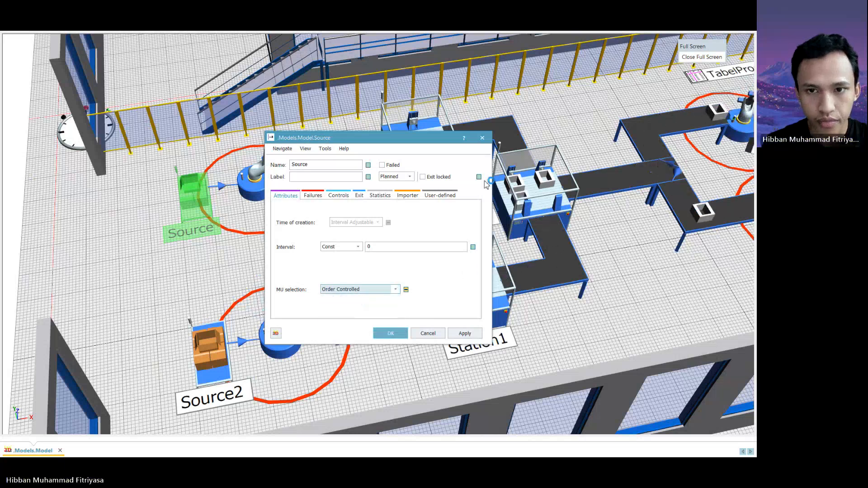
{"action": "left_click", "coordinate": [482, 140]}
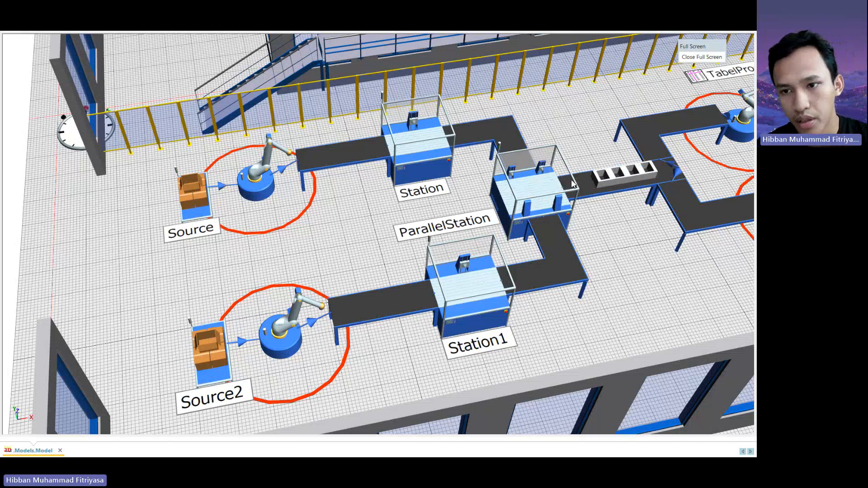
- Examine the part flow from ParallelStation along the conveyor and turnplate to the two robots near Source1
{"action": "right_click_drag", "start_coordinate": [572, 183], "coordinate": [686, 164]}
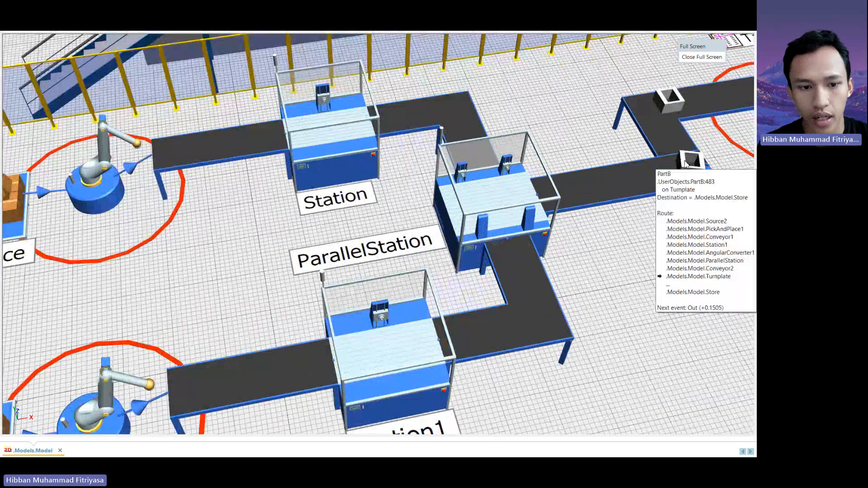
{"action": "scroll", "coordinate": [685, 163], "scroll_direction": "down", "scroll_amount": 3}
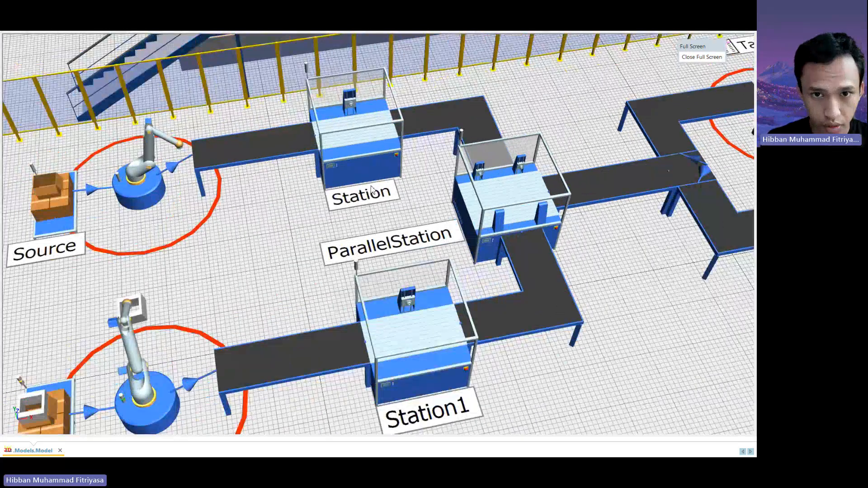
{"action": "scroll", "coordinate": [416, 189], "scroll_direction": "up", "scroll_amount": 2}
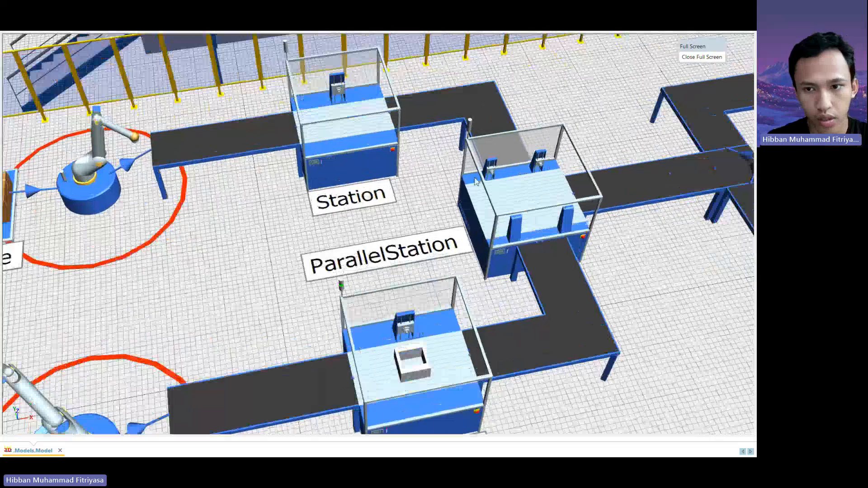
{"action": "scroll", "coordinate": [475, 182], "scroll_direction": "down", "scroll_amount": 3}
{"action": "left_click_drag", "start_coordinate": [707, 156], "coordinate": [430, 209]}
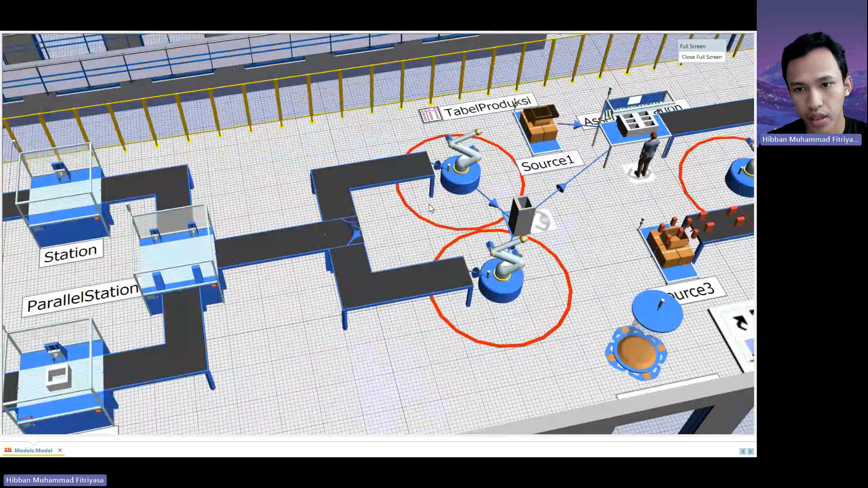
{"action": "scroll", "coordinate": [520, 213], "scroll_direction": "up", "scroll_amount": 2}
{"action": "scroll", "coordinate": [520, 232], "scroll_direction": "down", "scroll_amount": 2}
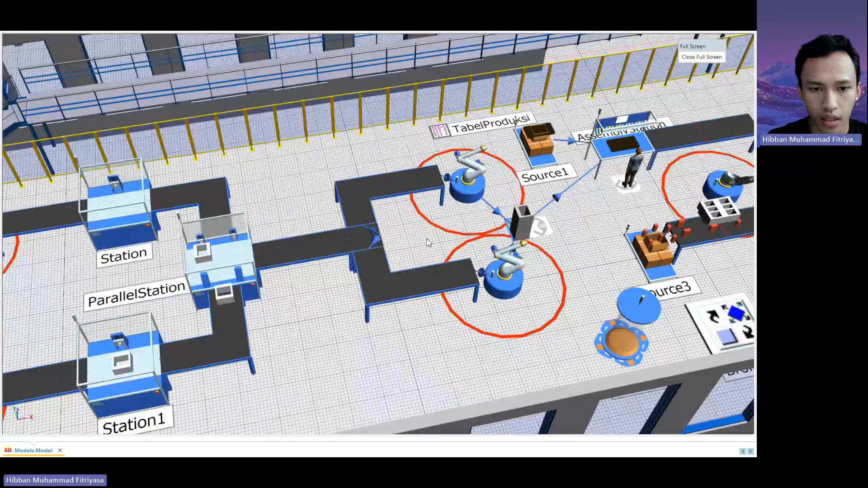
- Examine how the robots at Source and Source2 feed parts over the conveyors into Station and Station1
{"action": "right_click_drag", "start_coordinate": [393, 240], "coordinate": [460, 258]}
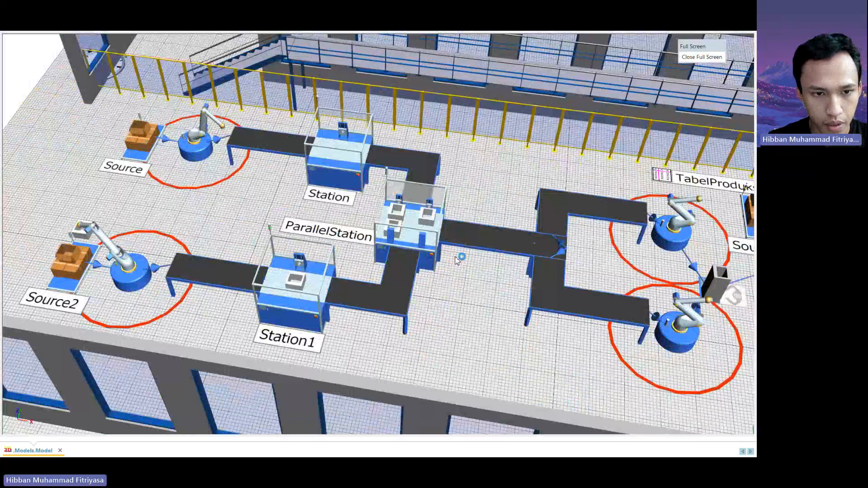
{"action": "scroll", "coordinate": [207, 276], "scroll_direction": "up", "scroll_amount": 1}
{"action": "scroll", "coordinate": [206, 276], "scroll_direction": "up", "scroll_amount": 2}
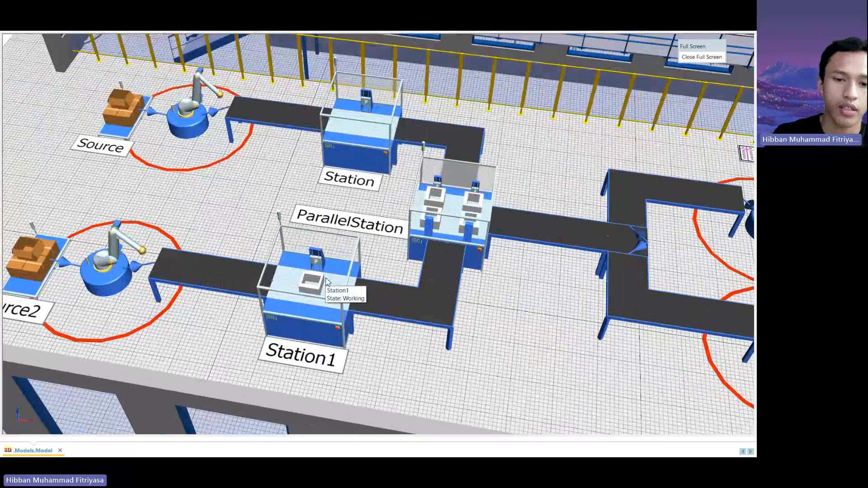
{"action": "scroll", "coordinate": [327, 282], "scroll_direction": "up", "scroll_amount": 1}
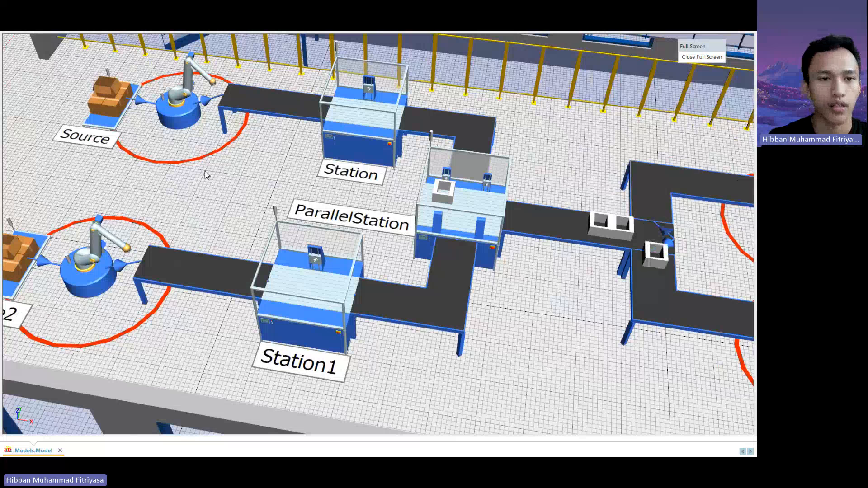
{"action": "middle_click_drag", "start_coordinate": [190, 176], "coordinate": [204, 178]}
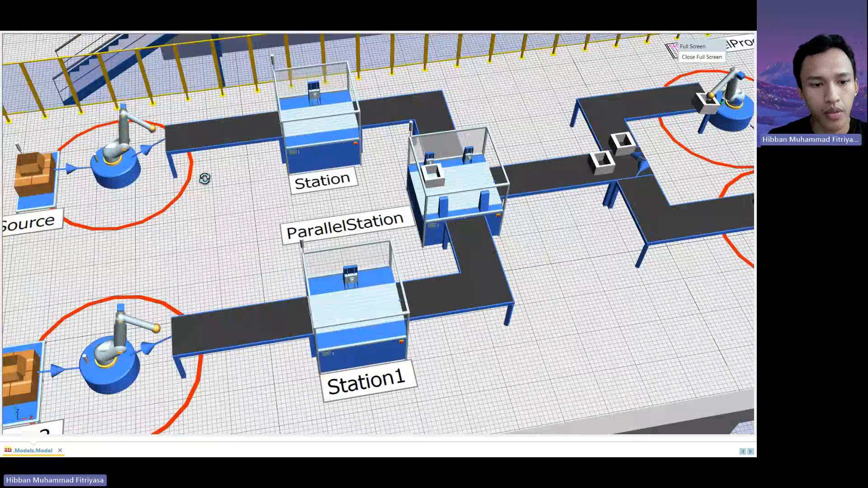
{"action": "scroll", "coordinate": [204, 178], "scroll_direction": "down", "scroll_amount": 5}
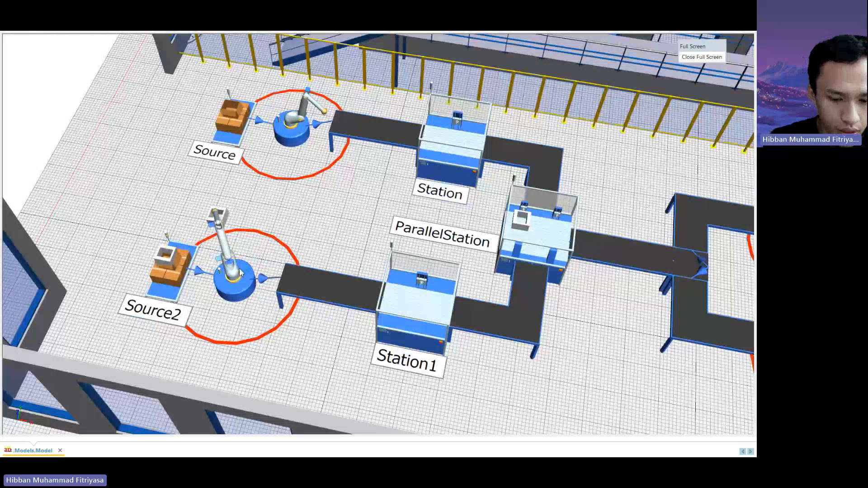
{"action": "mouse_move", "coordinate": [239, 271]}
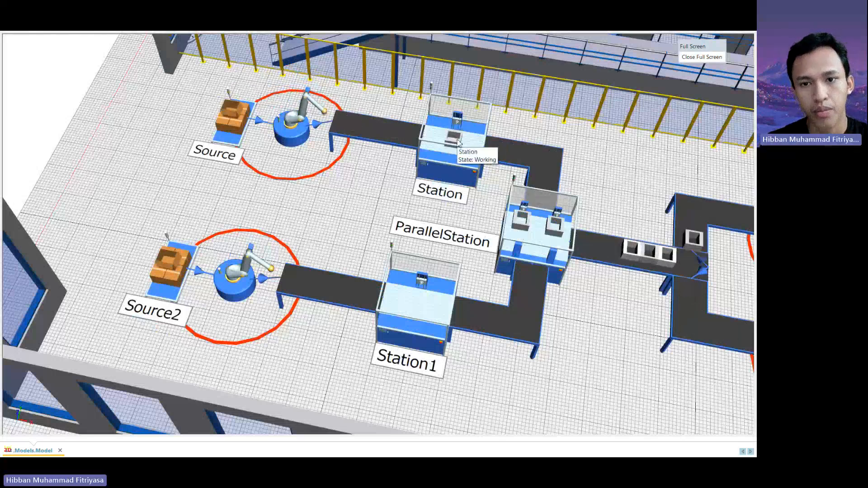
{"action": "mouse_move", "coordinate": [667, 255]}
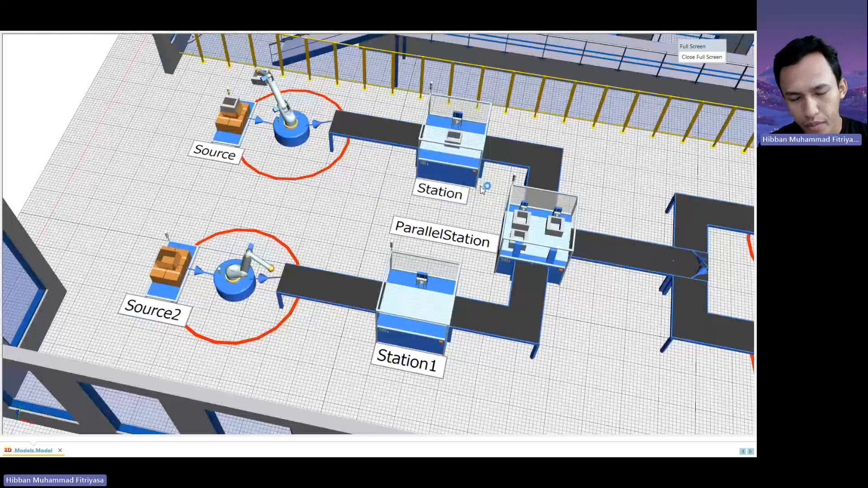
- Examine how ParallelStation receives parts from Station and Station1 and releases them onto its outgoing conveyor
{"action": "scroll", "coordinate": [481, 268], "scroll_direction": "down", "scroll_amount": 1}
{"action": "scroll", "coordinate": [447, 195], "scroll_direction": "up", "scroll_amount": 1}
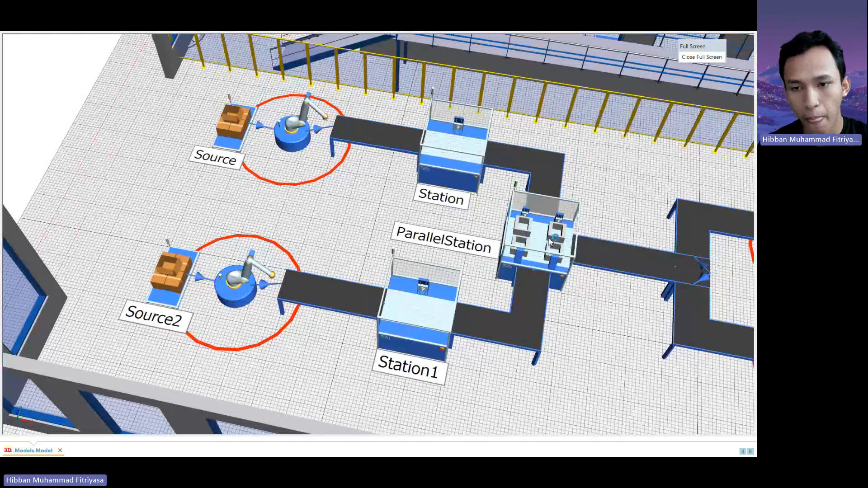
{"action": "scroll", "coordinate": [550, 242], "scroll_direction": "up", "scroll_amount": 4}
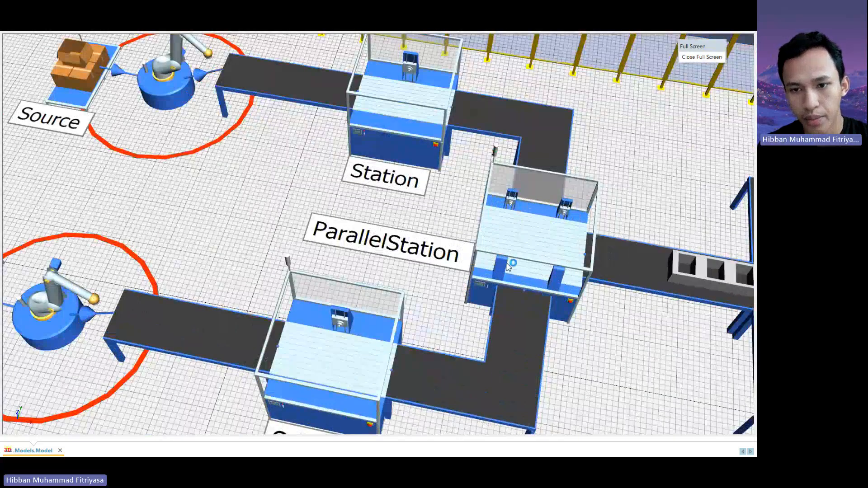
{"action": "scroll", "coordinate": [669, 249], "scroll_direction": "down", "scroll_amount": 3}
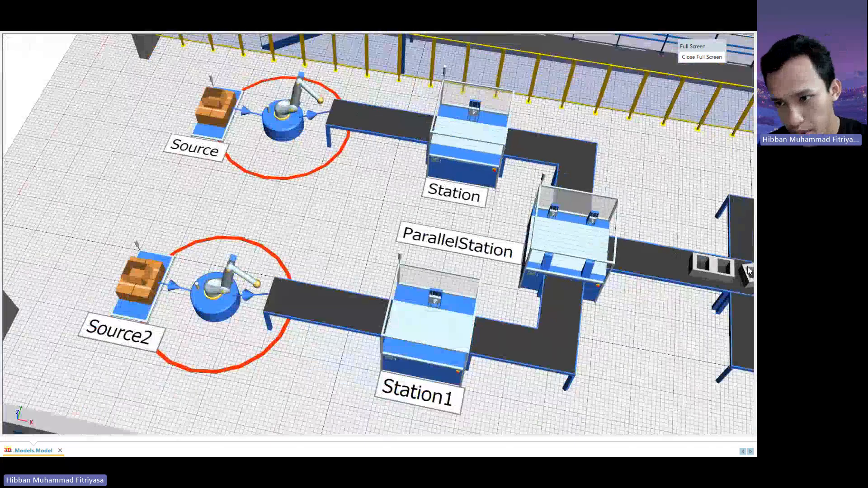
{"action": "right_click_drag", "start_coordinate": [669, 250], "coordinate": [631, 274]}
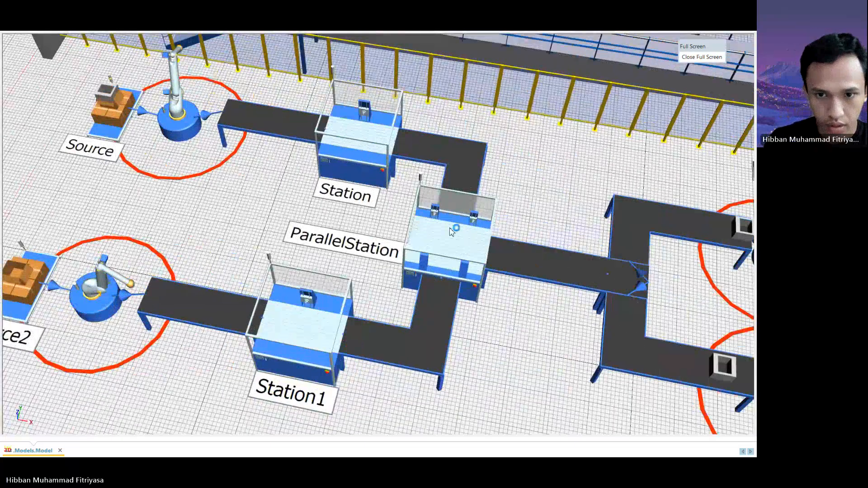
{"action": "mouse_move", "coordinate": [454, 232]}
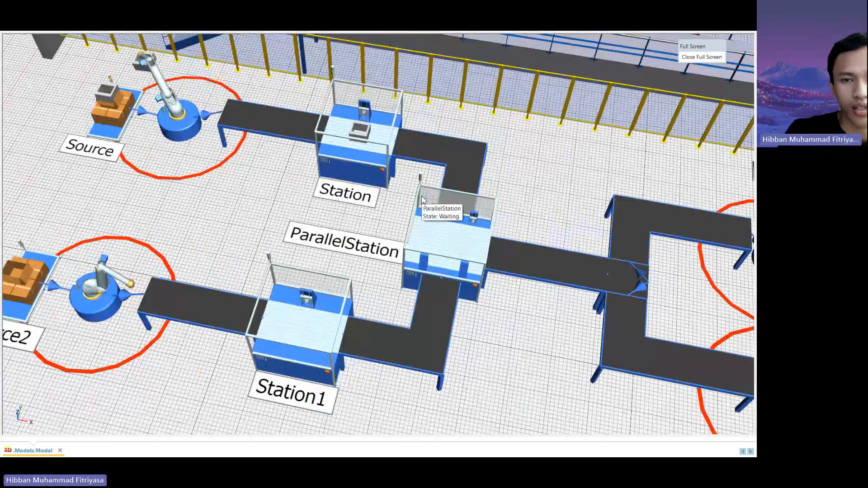
{"action": "scroll", "coordinate": [447, 212], "scroll_direction": "down", "scroll_amount": 4}
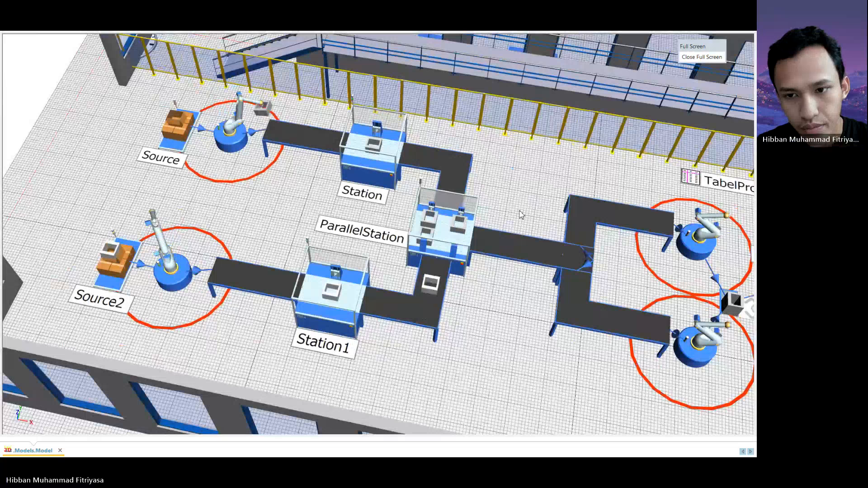
- Examine the turnplate's two branches, their pick-and-place robots and the Store workplace that supplies the assembly station
{"action": "middle_click_drag", "start_coordinate": [522, 212], "coordinate": [429, 226]}
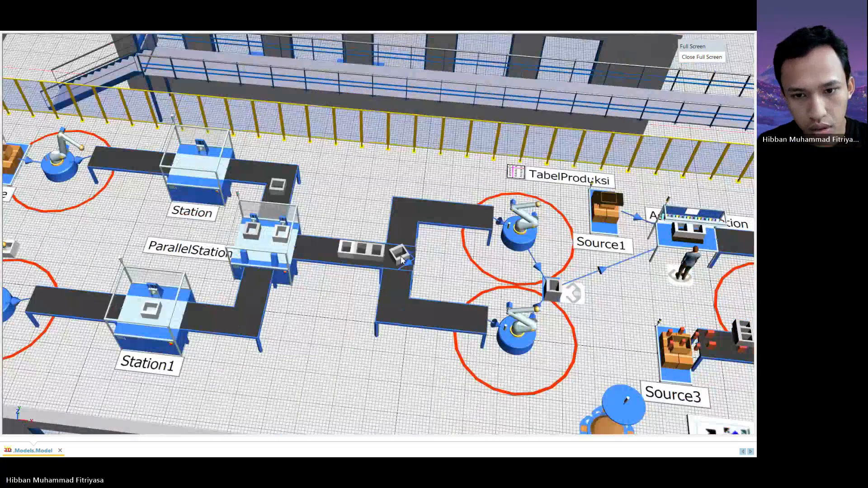
{"action": "mouse_move", "coordinate": [402, 259]}
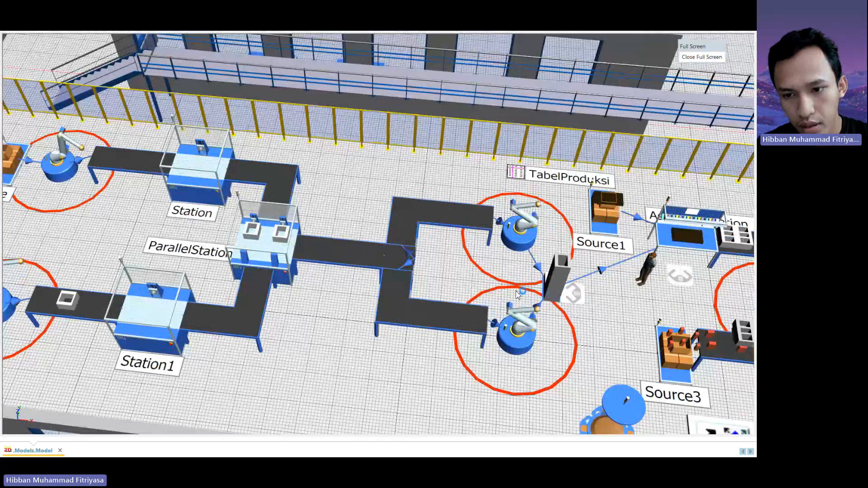
{"action": "scroll", "coordinate": [518, 295], "scroll_direction": "up", "scroll_amount": 4}
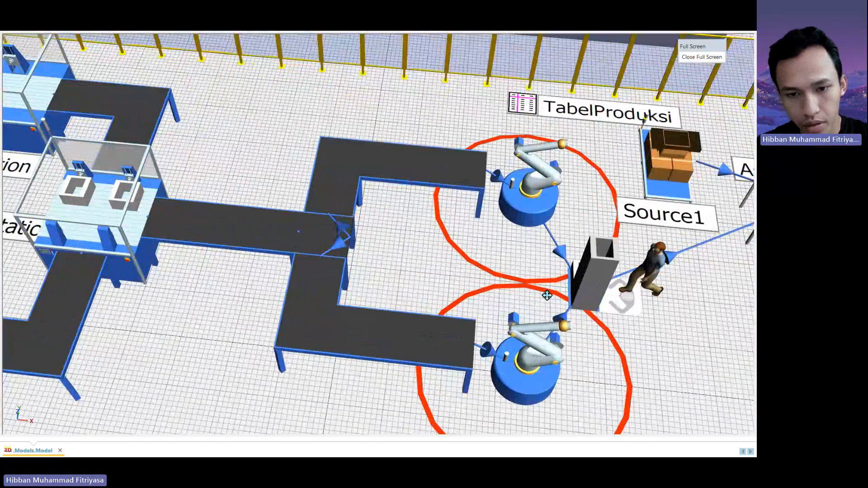
{"action": "right_click_drag", "start_coordinate": [546, 295], "coordinate": [393, 300]}
{"action": "middle_click_drag", "start_coordinate": [452, 302], "coordinate": [434, 305]}
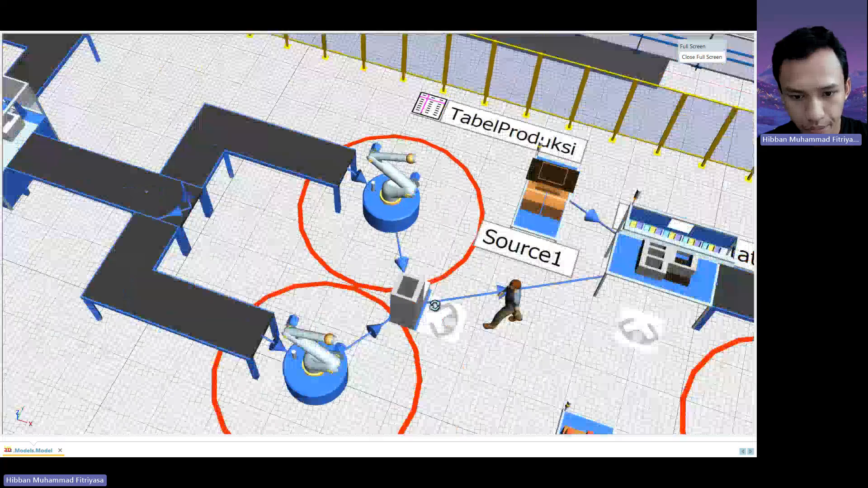
{"action": "right_click_drag", "start_coordinate": [434, 306], "coordinate": [411, 315]}
{"action": "mouse_move", "coordinate": [408, 315]}
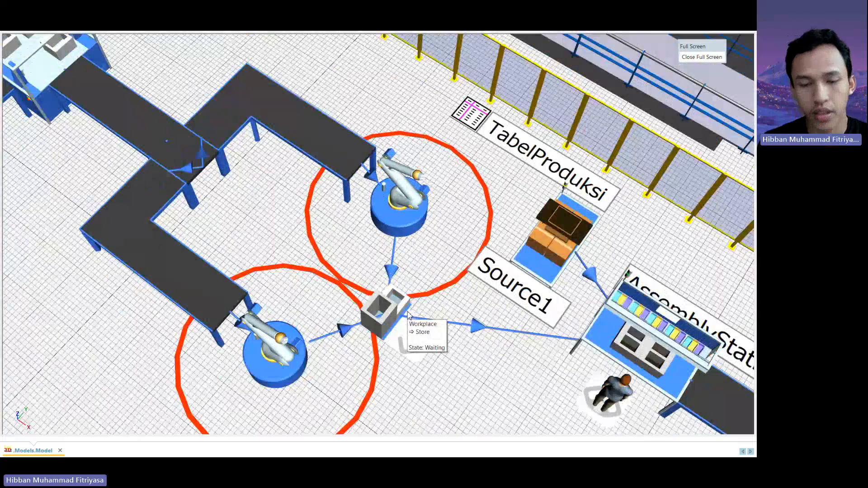
- Open the Store's settings and review the stock configuration for PartA and PartB, including their suppliers
{"action": "scroll", "coordinate": [410, 312], "scroll_direction": "down", "scroll_amount": 1}
{"action": "left_click_drag", "start_coordinate": [397, 309], "coordinate": [364, 311]}
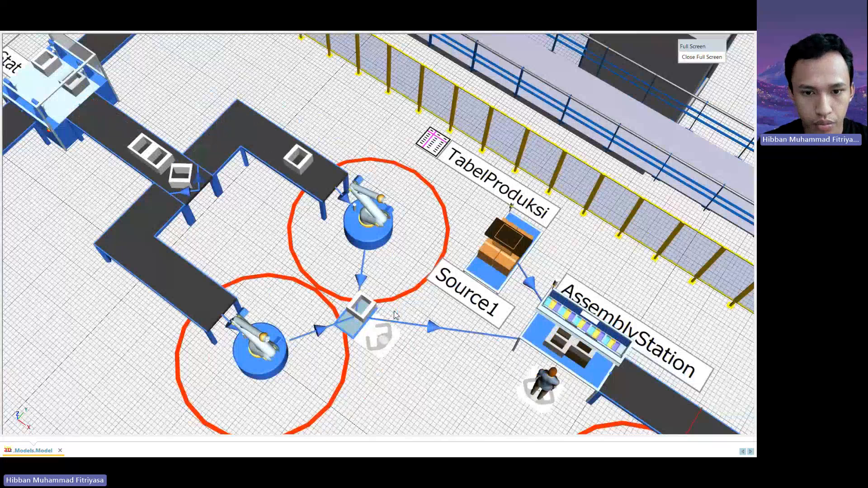
{"action": "mouse_move", "coordinate": [355, 328]}
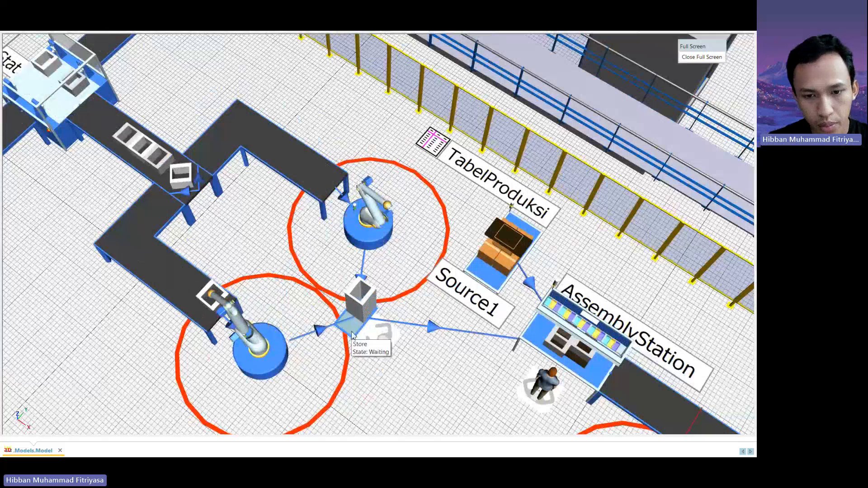
{"action": "double_click", "coordinate": [359, 312]}
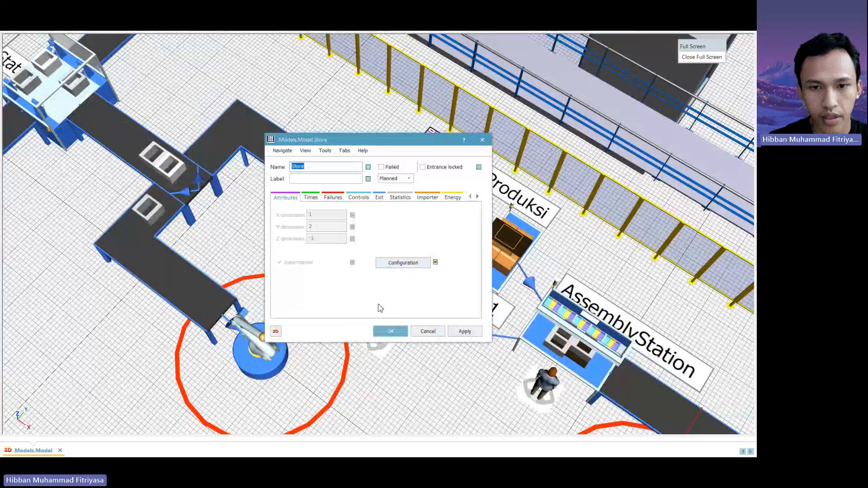
{"action": "left_click", "coordinate": [400, 265]}
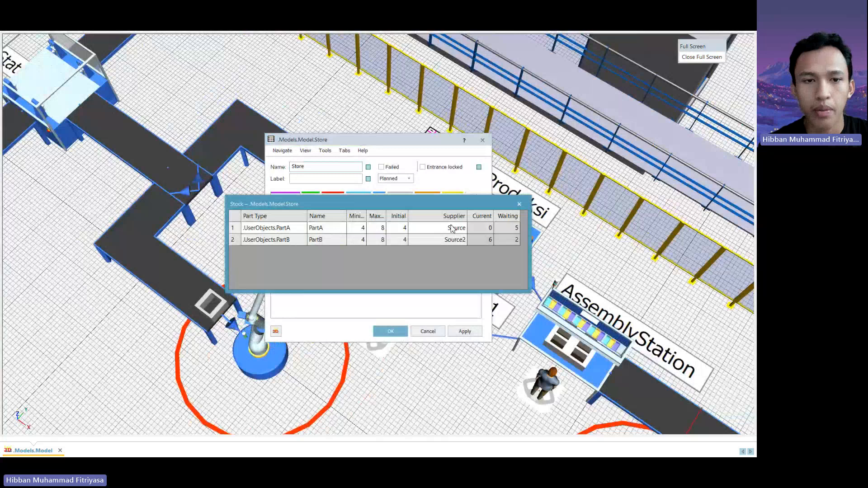
- Trace the supply lines from Source and Source2 to the Store against its stock table, close both Store dialogs and deselect it
{"action": "scroll", "coordinate": [170, 183], "scroll_direction": "down", "scroll_amount": 3}
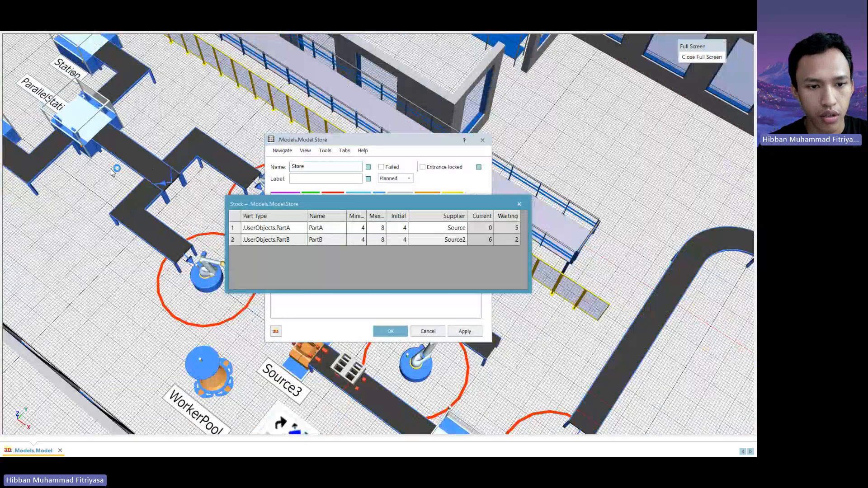
{"action": "middle_click_drag", "start_coordinate": [112, 173], "coordinate": [270, 244]}
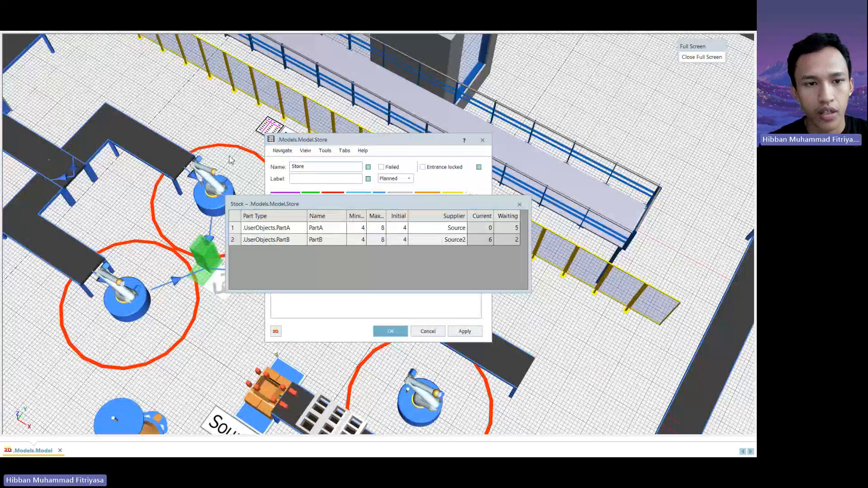
{"action": "middle_click_drag", "start_coordinate": [230, 159], "coordinate": [513, 279]}
{"action": "middle_click_drag", "start_coordinate": [203, 167], "coordinate": [116, 136]}
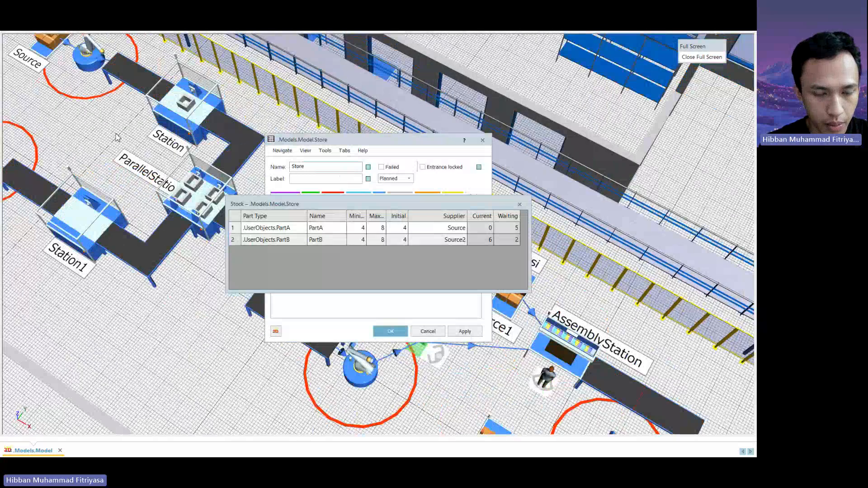
{"action": "middle_click_drag", "start_coordinate": [221, 174], "coordinate": [83, 133]}
{"action": "scroll", "coordinate": [150, 213], "scroll_direction": "up", "scroll_amount": 2}
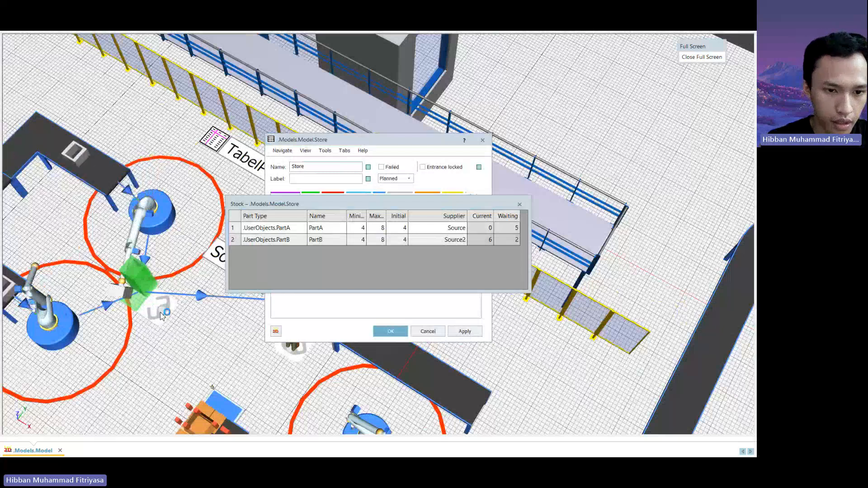
{"action": "left_click_drag", "start_coordinate": [192, 327], "coordinate": [104, 300]}
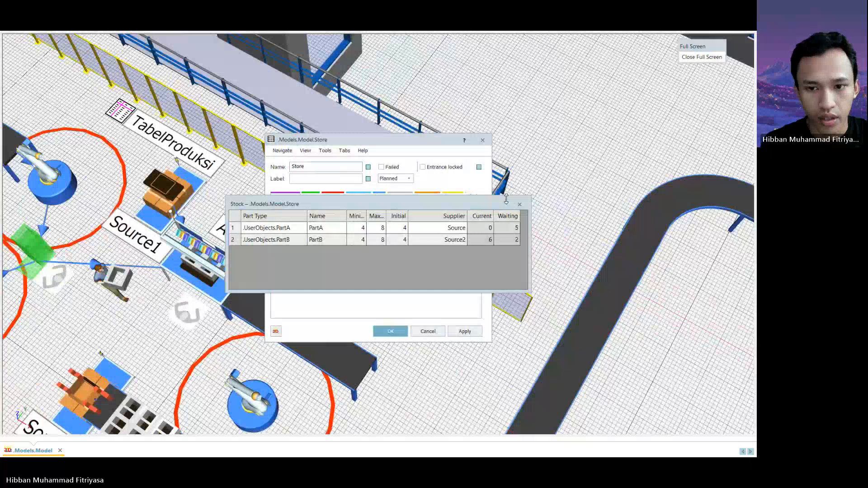
{"action": "left_click", "coordinate": [520, 204]}
{"action": "left_click", "coordinate": [482, 140]}
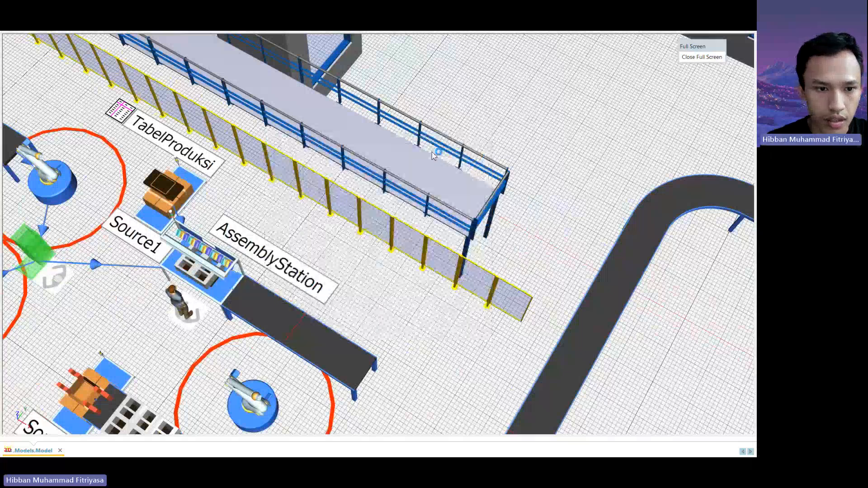
{"action": "right_click", "coordinate": [127, 292]}
{"action": "left_click", "coordinate": [101, 308]}
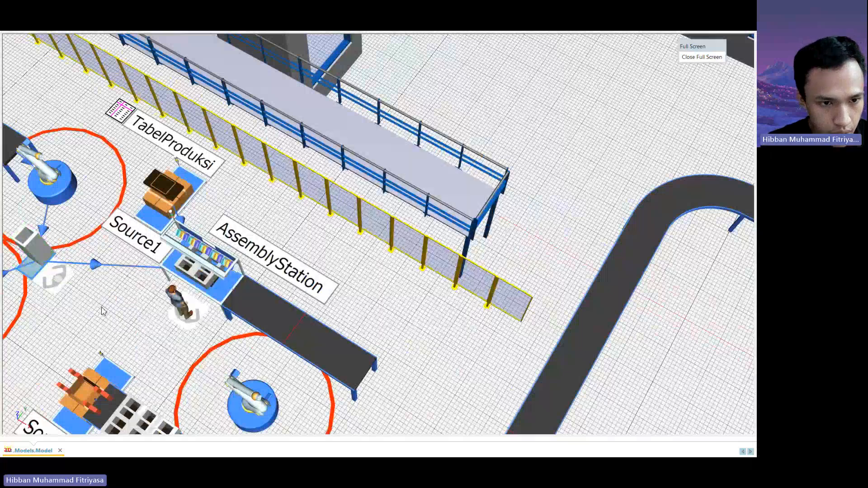
- Examine how the worker carries parts from the Store to AssemblyStation and fills the container supplied by Source1
{"action": "right_click_drag", "start_coordinate": [106, 304], "coordinate": [221, 284]}
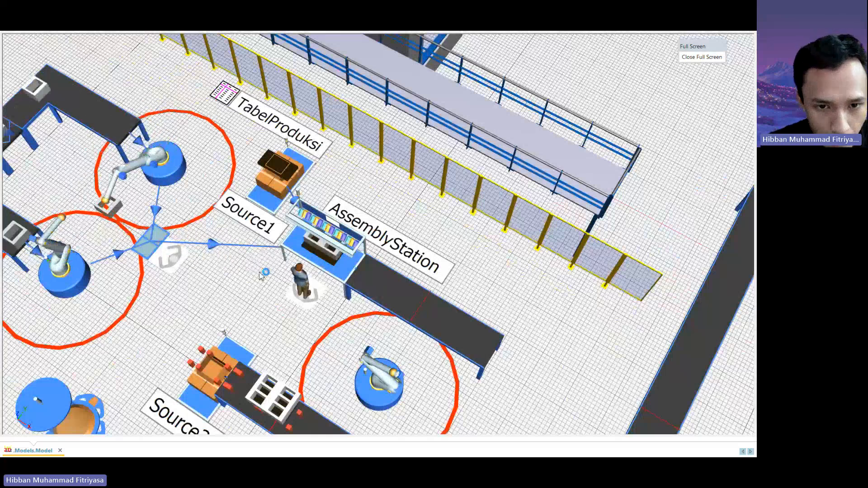
{"action": "middle_click_drag", "start_coordinate": [274, 272], "coordinate": [311, 257]}
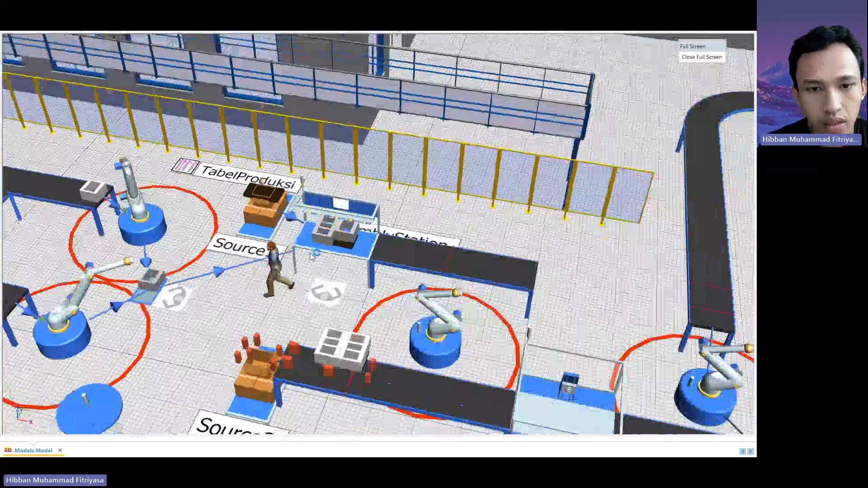
{"action": "scroll", "coordinate": [316, 253], "scroll_direction": "up", "scroll_amount": 5}
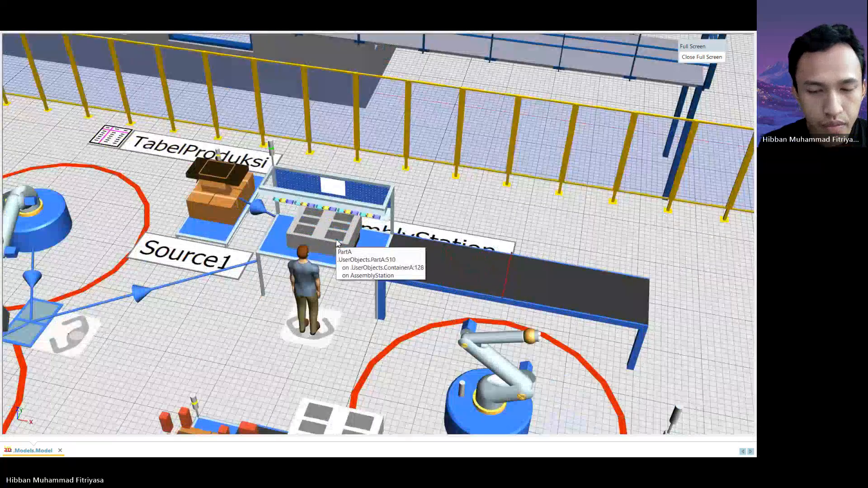
{"action": "scroll", "coordinate": [337, 243], "scroll_direction": "up", "scroll_amount": 2}
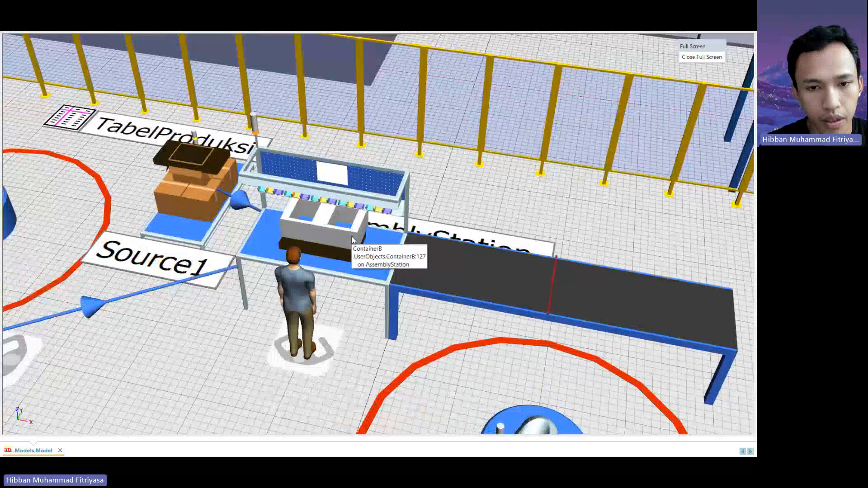
{"action": "scroll", "coordinate": [339, 276], "scroll_direction": "down", "scroll_amount": 4}
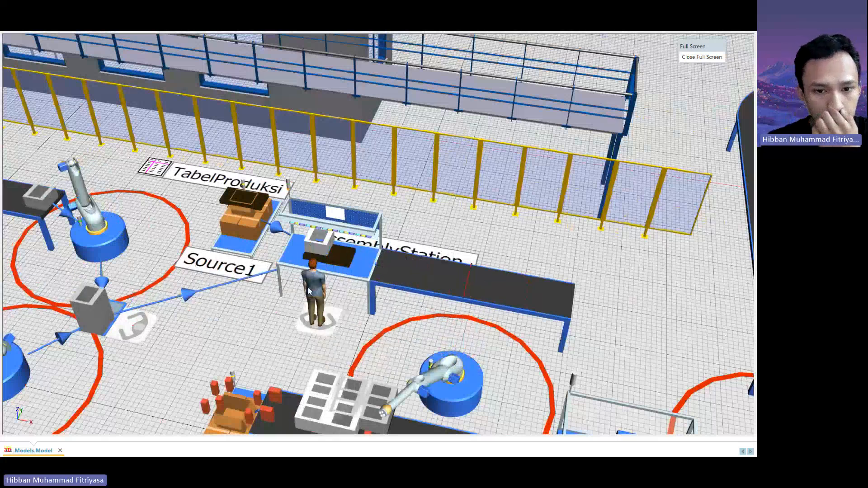
{"action": "scroll", "coordinate": [291, 270], "scroll_direction": "up", "scroll_amount": 5}
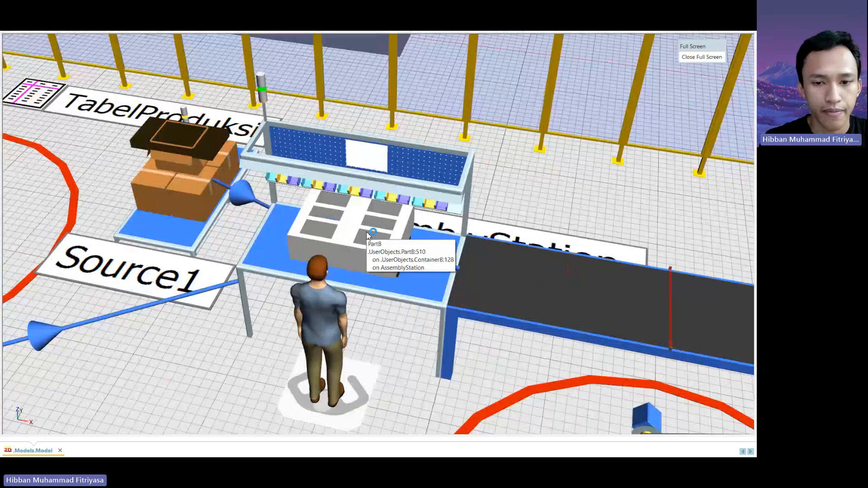
{"action": "scroll", "coordinate": [367, 235], "scroll_direction": "down", "scroll_amount": 5}
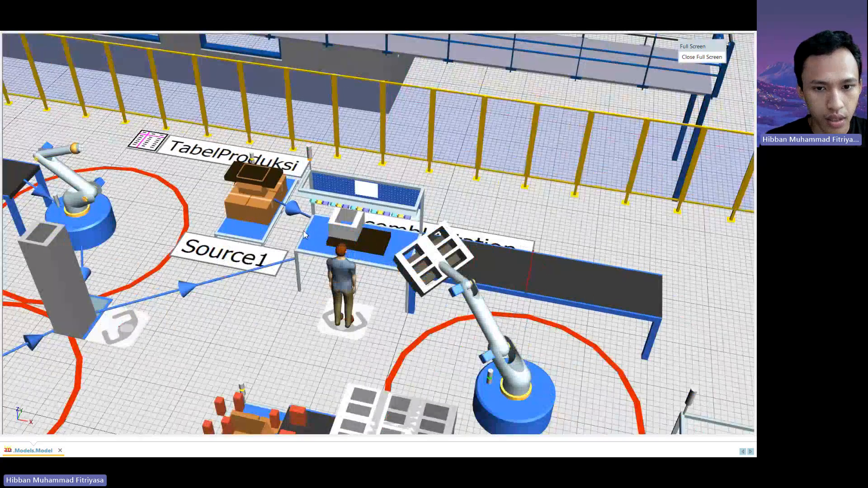
- Review Source1's attributes and the object selection for its MU table, closing both dialogs without changes
{"action": "double_click", "coordinate": [256, 226]}
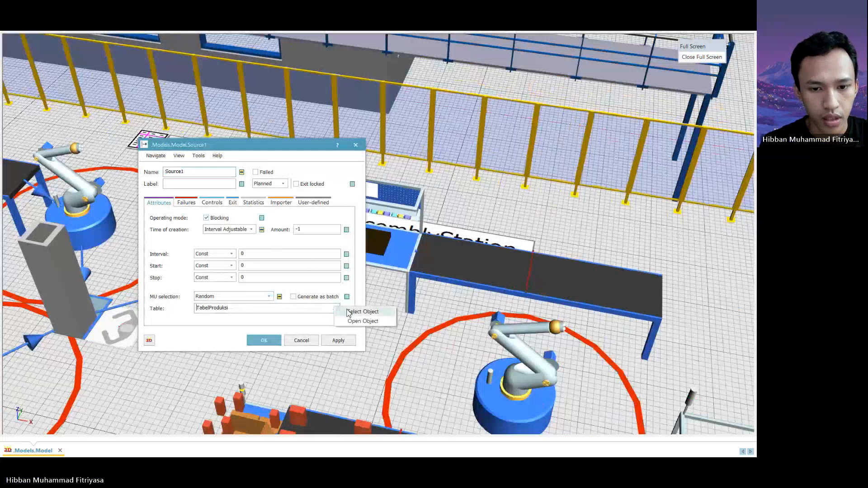
{"action": "left_click", "coordinate": [359, 311]}
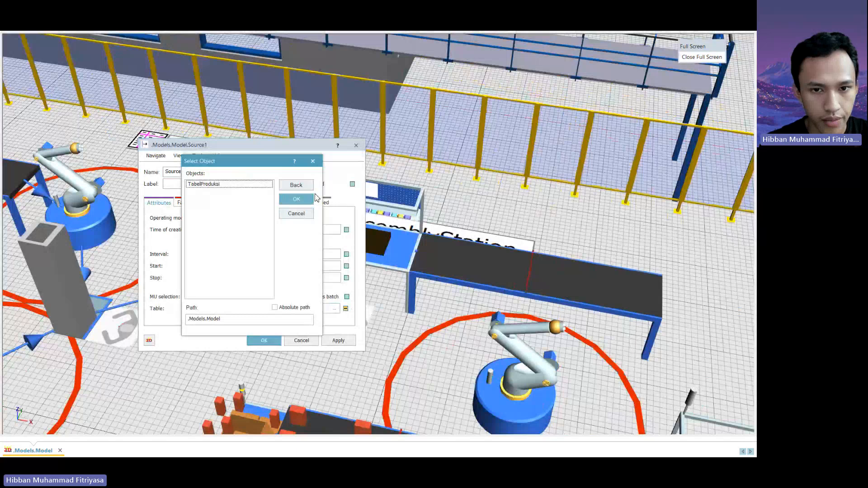
{"action": "left_click", "coordinate": [315, 161]}
{"action": "left_click", "coordinate": [355, 145]}
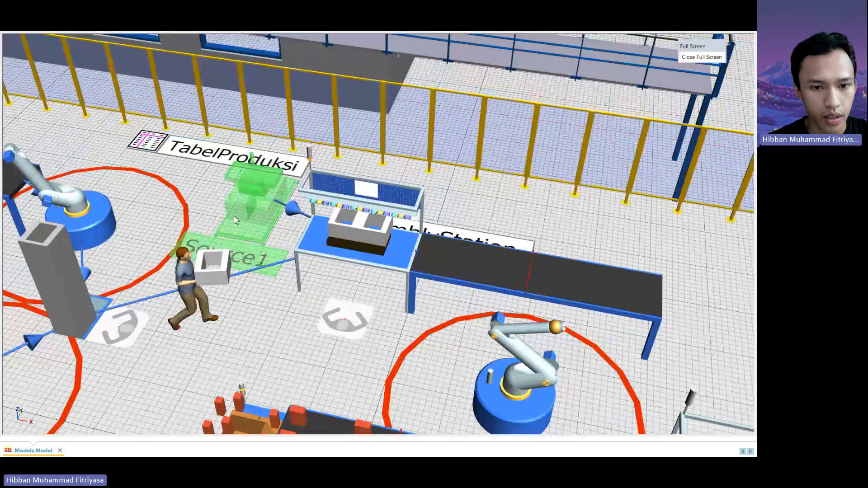
- Recheck Source1's table assignment, view the container entries in TabelProduksi, and return to the 3D model
{"action": "double_click", "coordinate": [212, 185]}
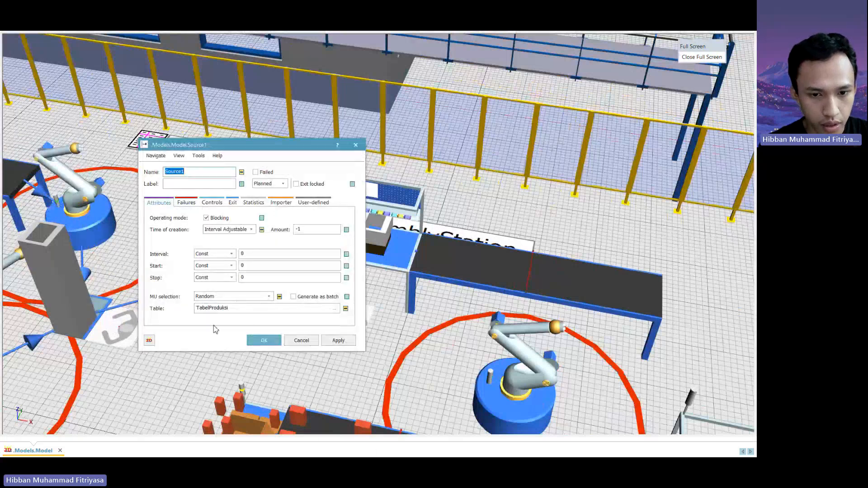
{"action": "left_click", "coordinate": [262, 340]}
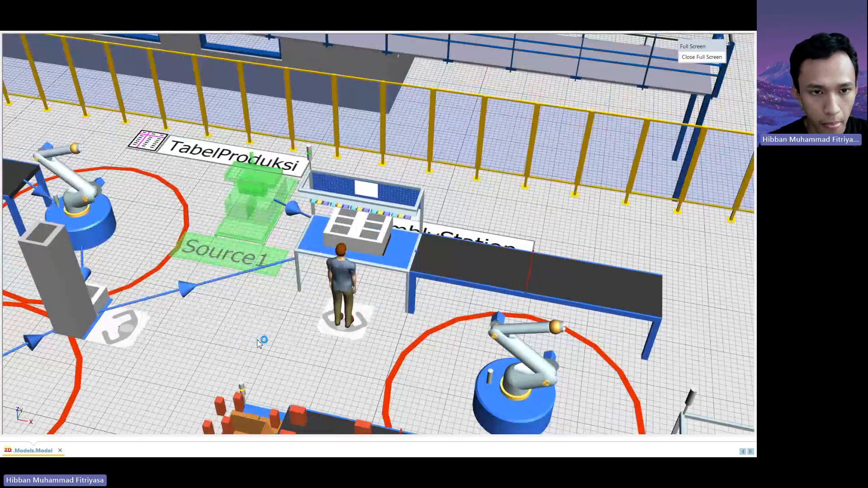
{"action": "double_click", "coordinate": [183, 153]}
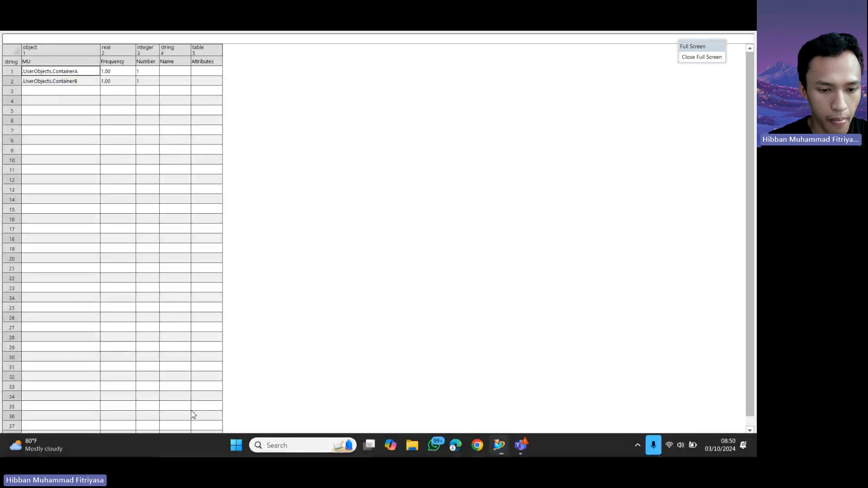
{"action": "left_click", "coordinate": [148, 450]}
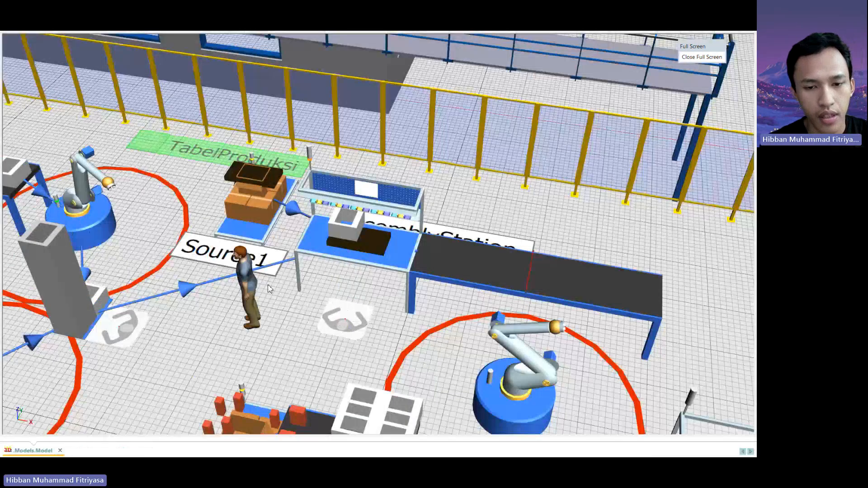
- Examine the worker's part loading at AssemblyStation and the robot that moves filled containers off its outgoing conveyor
{"action": "scroll", "coordinate": [288, 282], "scroll_direction": "up", "scroll_amount": 3}
{"action": "scroll", "coordinate": [288, 281], "scroll_direction": "down", "scroll_amount": 3}
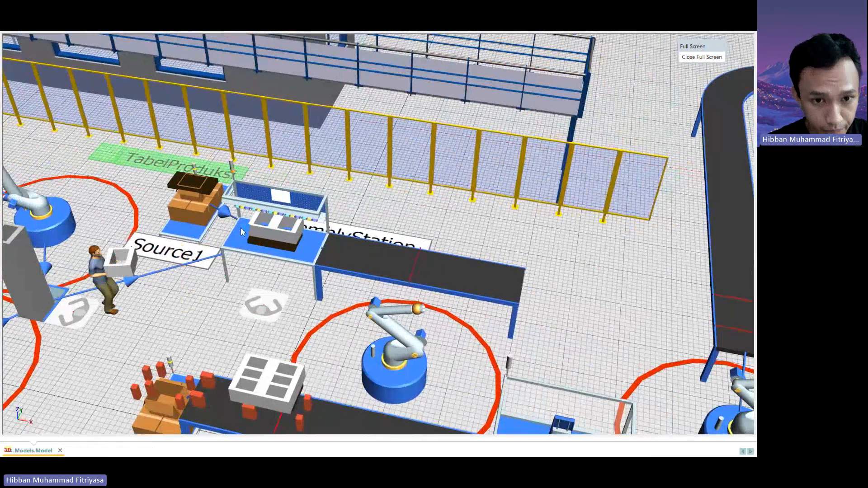
{"action": "scroll", "coordinate": [265, 253], "scroll_direction": "up", "scroll_amount": 3}
{"action": "scroll", "coordinate": [266, 253], "scroll_direction": "up", "scroll_amount": 1}
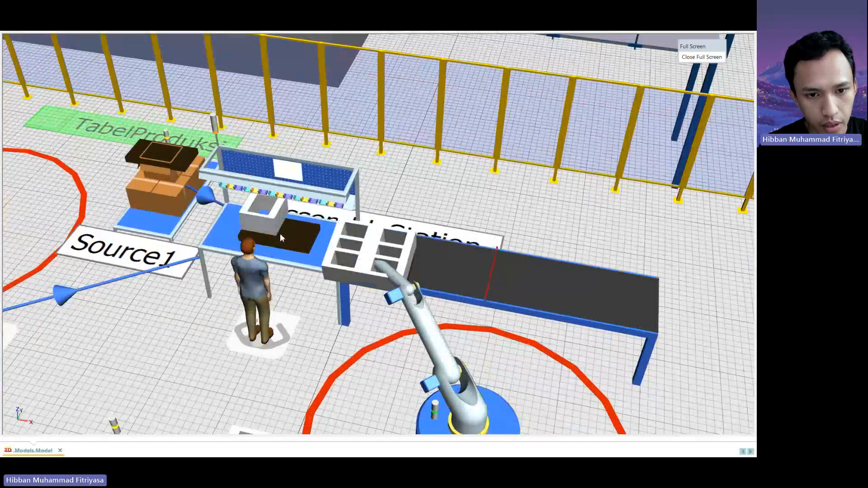
{"action": "scroll", "coordinate": [182, 269], "scroll_direction": "down", "scroll_amount": 6}
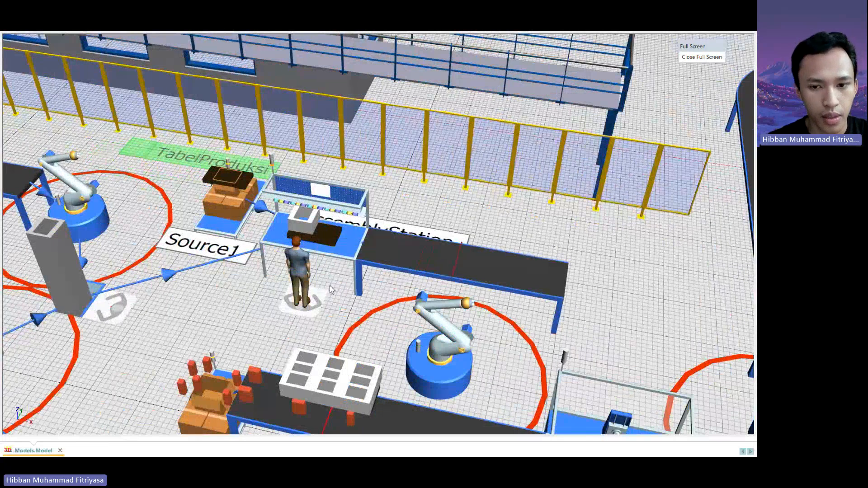
{"action": "scroll", "coordinate": [330, 290], "scroll_direction": "up", "scroll_amount": 1}
{"action": "scroll", "coordinate": [320, 283], "scroll_direction": "down", "scroll_amount": 2}
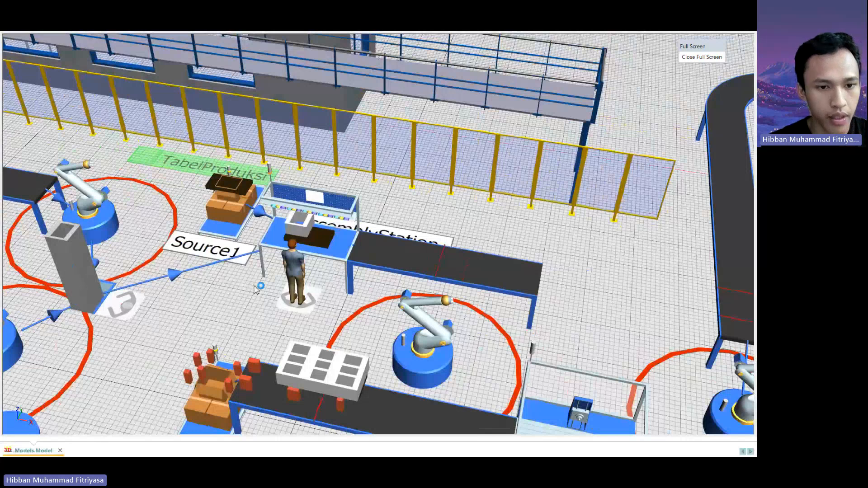
{"action": "scroll", "coordinate": [258, 287], "scroll_direction": "down", "scroll_amount": 2}
{"action": "key", "text": "Left"}
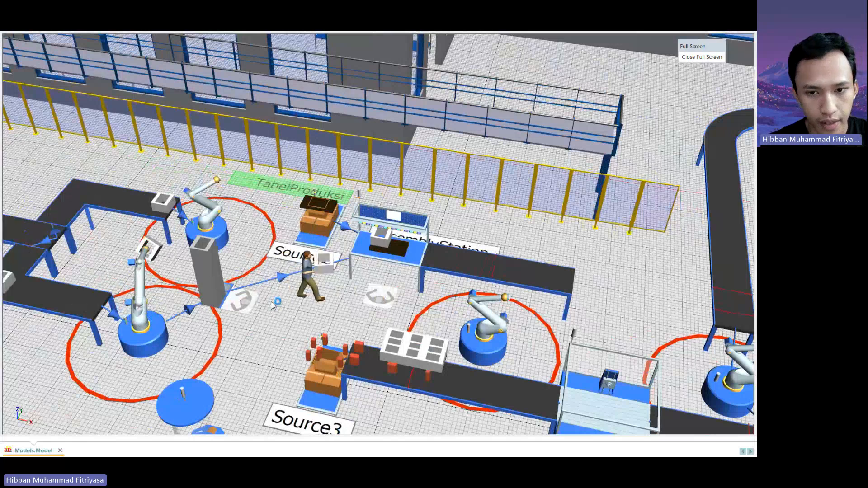
{"action": "scroll", "coordinate": [396, 261], "scroll_direction": "up", "scroll_amount": 3}
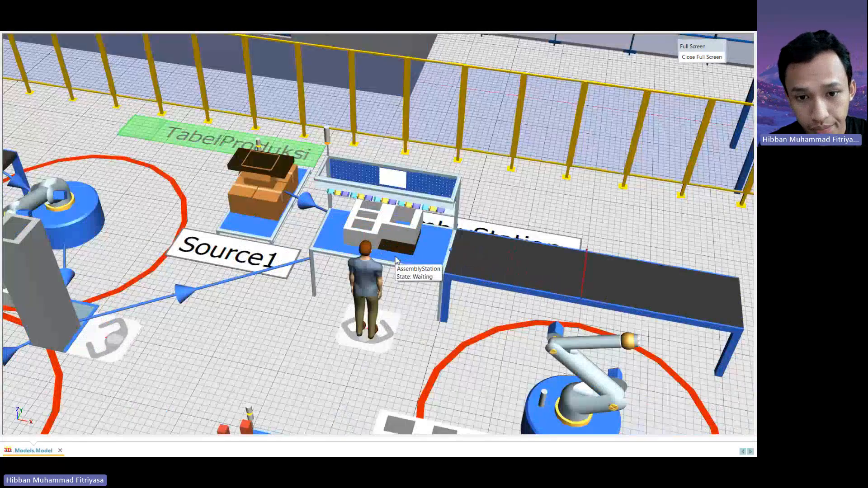
- Examine the conveyor from Source3 to QualityQontrol and open Source3's settings to review which container it creates
{"action": "left_click_drag", "start_coordinate": [426, 300], "coordinate": [309, 261]}
{"action": "scroll", "coordinate": [317, 245], "scroll_direction": "down", "scroll_amount": 4}
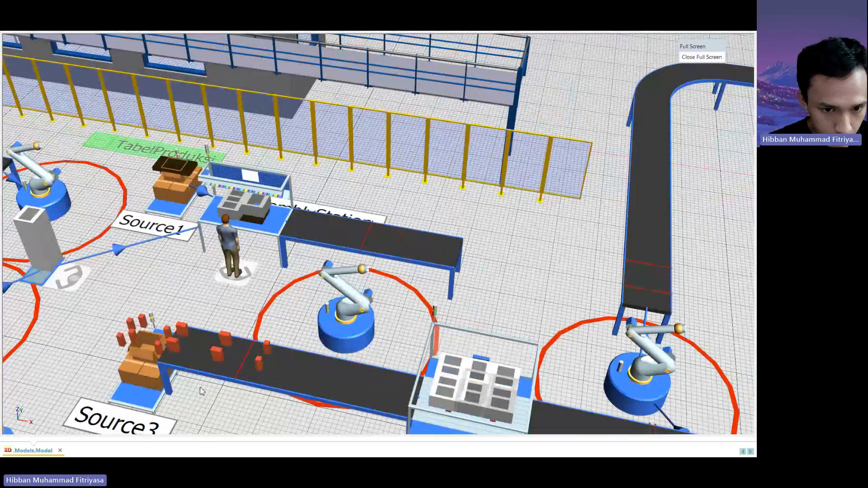
{"action": "scroll", "coordinate": [219, 398], "scroll_direction": "down", "scroll_amount": 2}
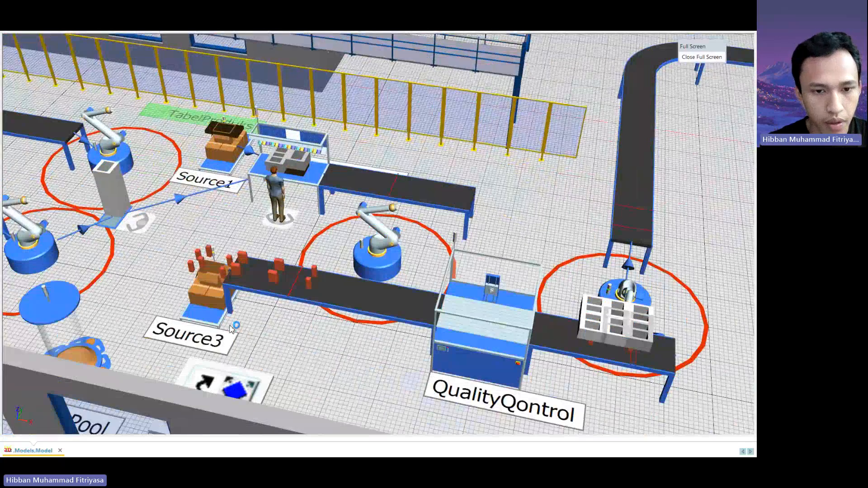
{"action": "scroll", "coordinate": [256, 333], "scroll_direction": "up", "scroll_amount": 3}
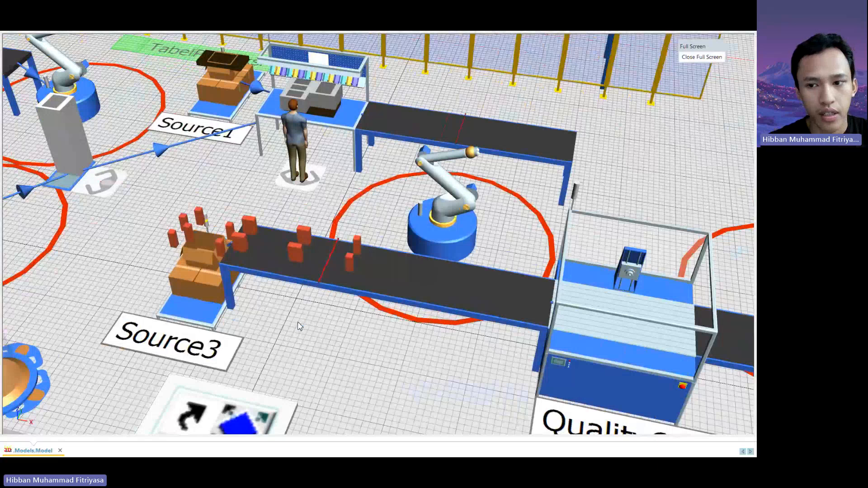
{"action": "double_click", "coordinate": [197, 298]}
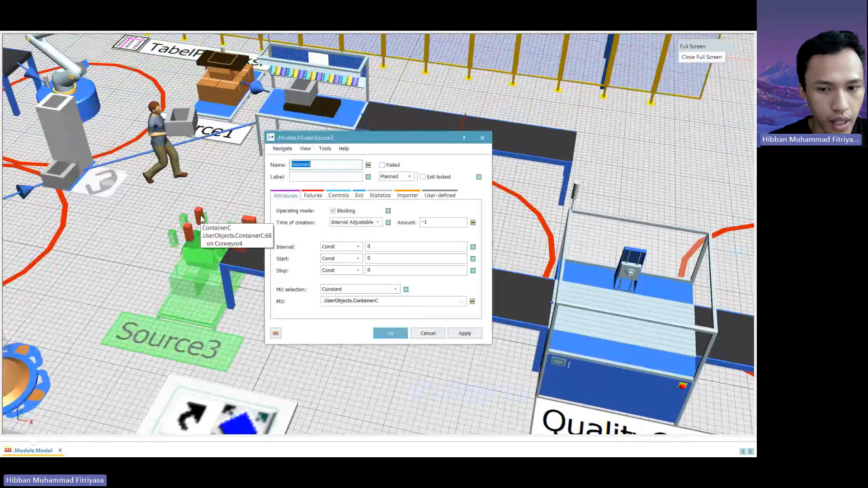
- Close Source3's settings and examine the loaded container on the conveyor between Source3 and QualityQontrol from several angles
{"action": "left_click", "coordinate": [391, 334]}
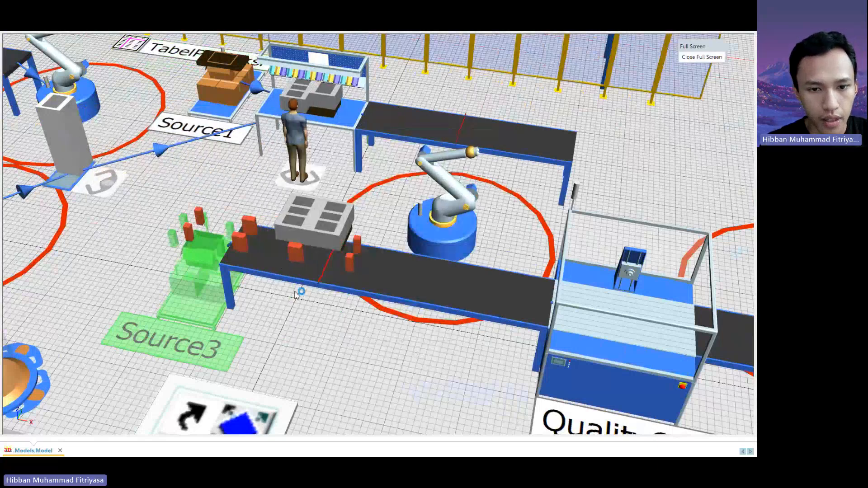
{"action": "scroll", "coordinate": [306, 279], "scroll_direction": "up", "scroll_amount": 3}
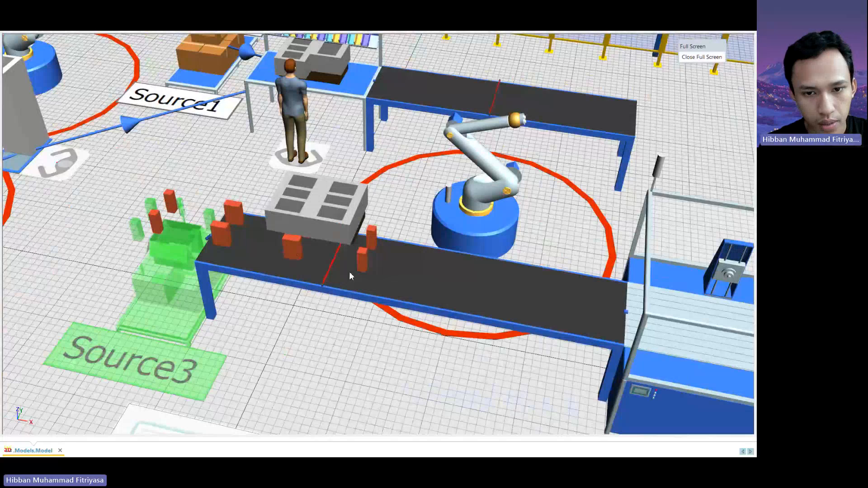
{"action": "scroll", "coordinate": [350, 273], "scroll_direction": "up", "scroll_amount": 2}
{"action": "middle_click_drag", "start_coordinate": [346, 286], "coordinate": [315, 278]}
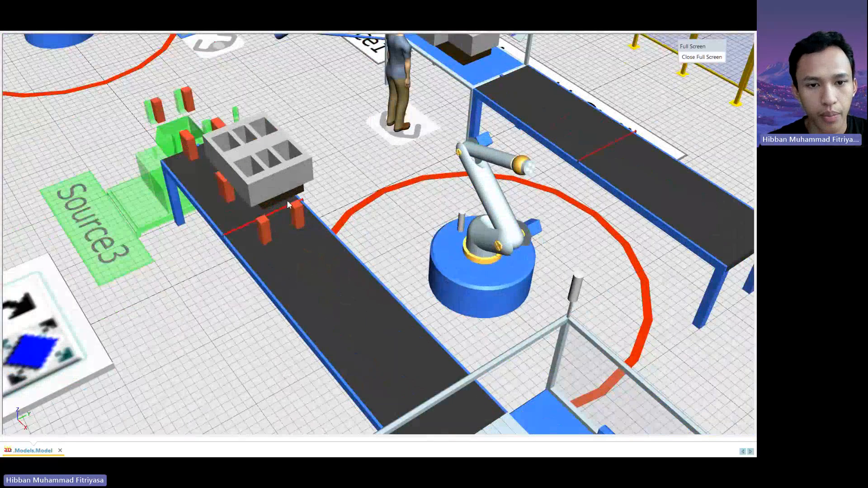
{"action": "scroll", "coordinate": [341, 148], "scroll_direction": "down", "scroll_amount": 2}
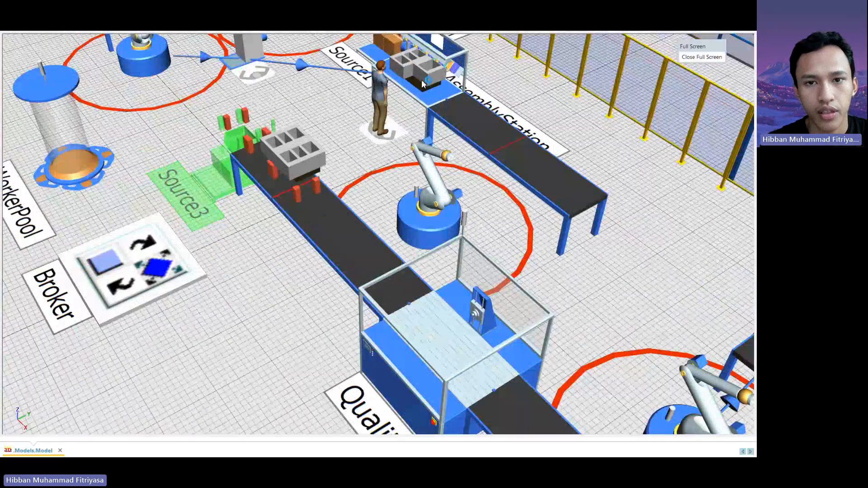
{"action": "scroll", "coordinate": [345, 127], "scroll_direction": "down", "scroll_amount": 1}
{"action": "right_click_drag", "start_coordinate": [356, 120], "coordinate": [373, 237]}
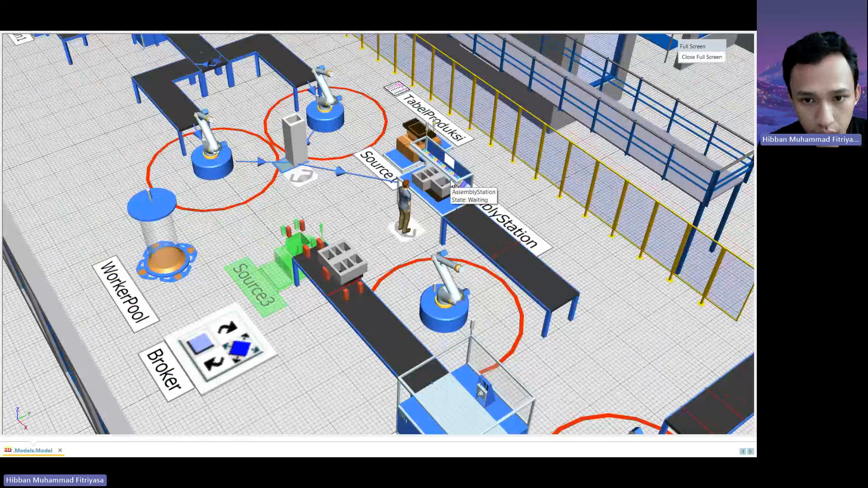
- Inspect the worker's loading at AssemblyStation and compare it with the filled container on Source3's conveyor
{"action": "double_click", "coordinate": [433, 183]}
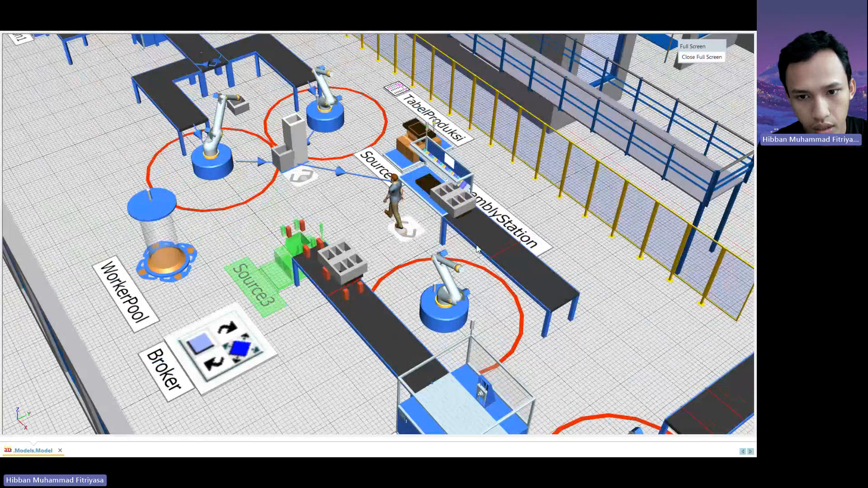
{"action": "scroll", "coordinate": [443, 255], "scroll_direction": "up", "scroll_amount": 2}
{"action": "scroll", "coordinate": [375, 254], "scroll_direction": "up", "scroll_amount": 2}
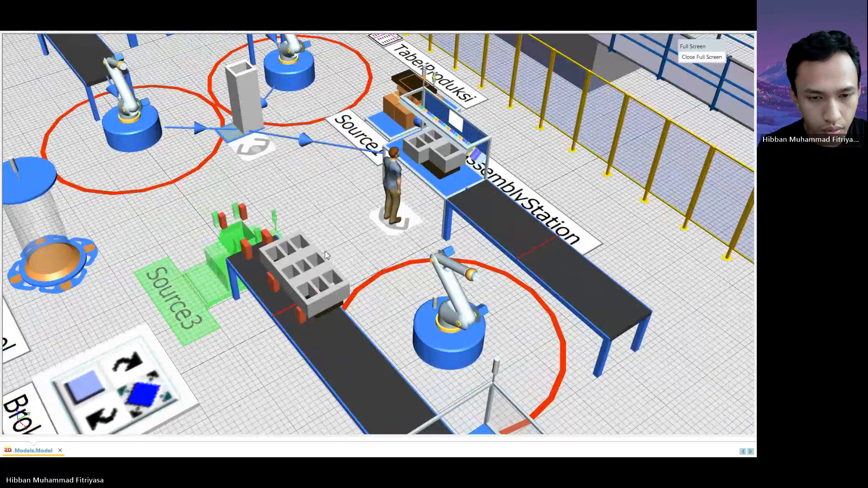
{"action": "scroll", "coordinate": [325, 255], "scroll_direction": "up", "scroll_amount": 1}
{"action": "scroll", "coordinate": [325, 254], "scroll_direction": "down", "scroll_amount": 2}
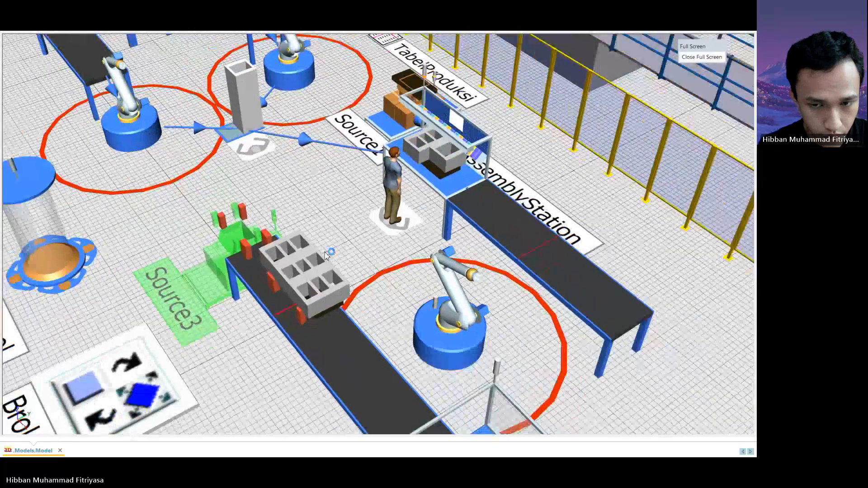
{"action": "scroll", "coordinate": [329, 256], "scroll_direction": "down", "scroll_amount": 1}
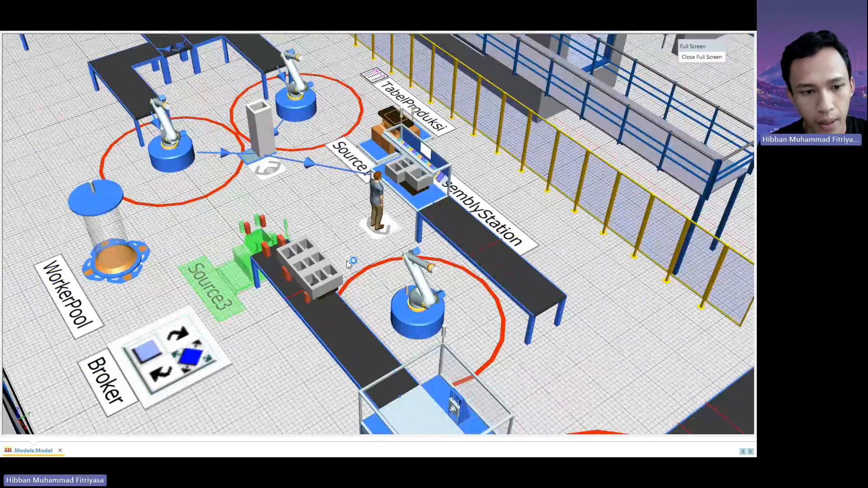
{"action": "left_click_drag", "start_coordinate": [348, 265], "coordinate": [312, 252]}
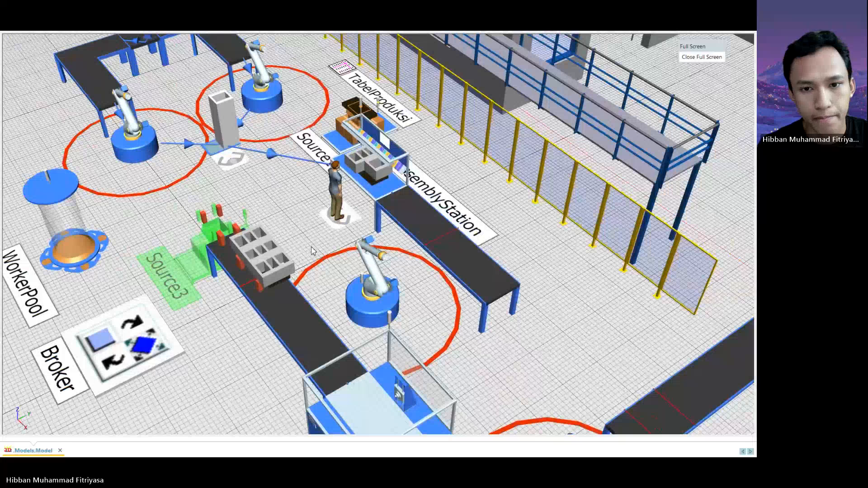
- Resume the simulation and follow the filled container along Source3's conveyor into QualityQontrol
{"action": "right_click", "coordinate": [286, 221]}
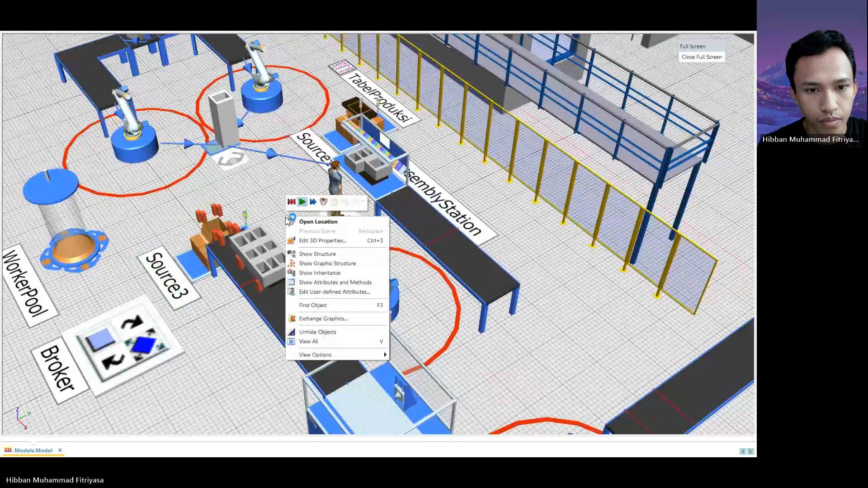
{"action": "left_click", "coordinate": [302, 201]}
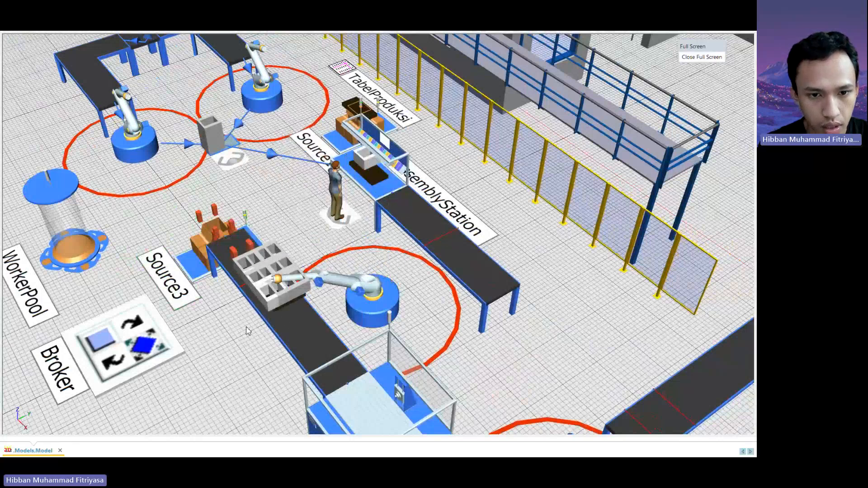
{"action": "middle_click_drag", "start_coordinate": [354, 326], "coordinate": [308, 163]}
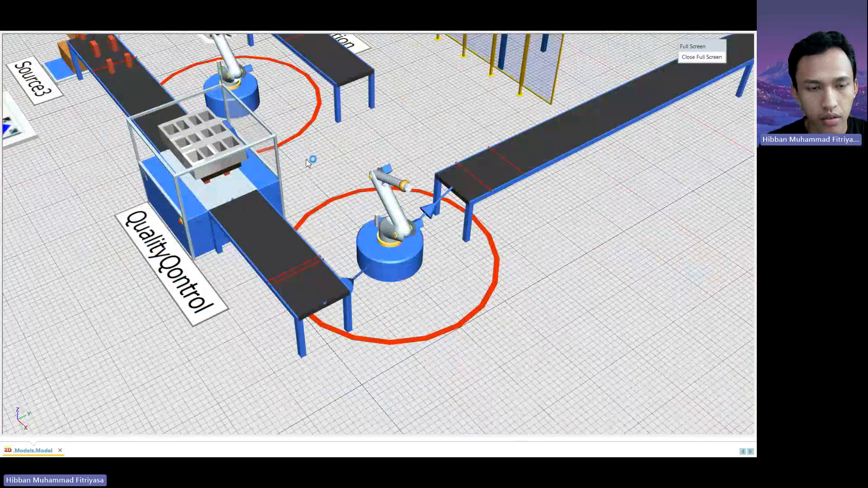
- Stop the simulation and inspect QualityQontrol, its outgoing conveyor and the robot at the conveyor's end
{"action": "right_click", "coordinate": [328, 157]}
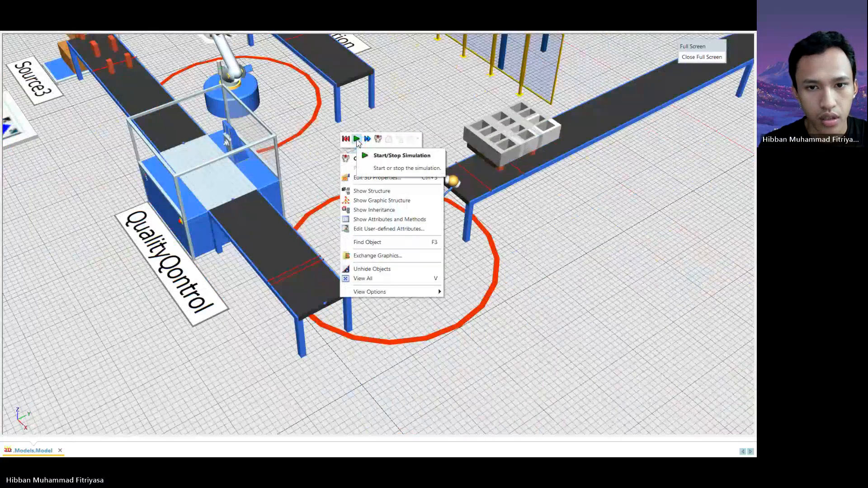
{"action": "left_click", "coordinate": [356, 140]}
{"action": "scroll", "coordinate": [322, 150], "scroll_direction": "up", "scroll_amount": 5}
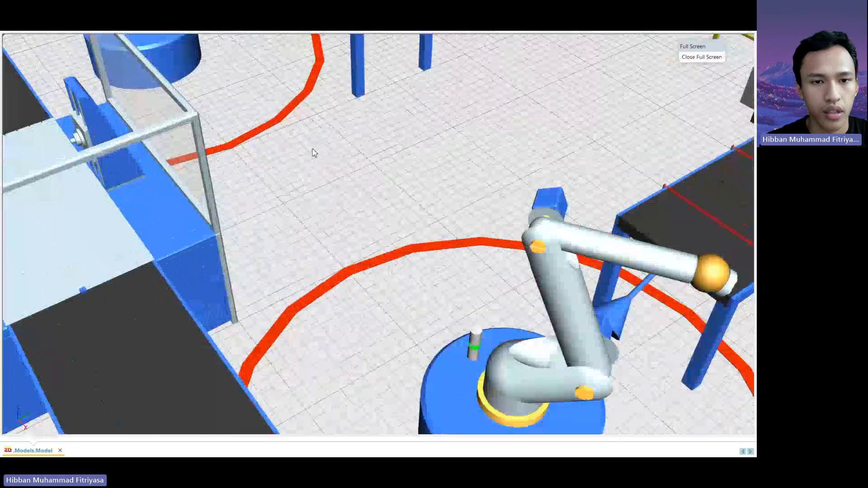
{"action": "scroll", "coordinate": [312, 152], "scroll_direction": "down", "scroll_amount": 4}
{"action": "scroll", "coordinate": [317, 151], "scroll_direction": "down", "scroll_amount": 4}
{"action": "scroll", "coordinate": [341, 129], "scroll_direction": "up", "scroll_amount": 2}
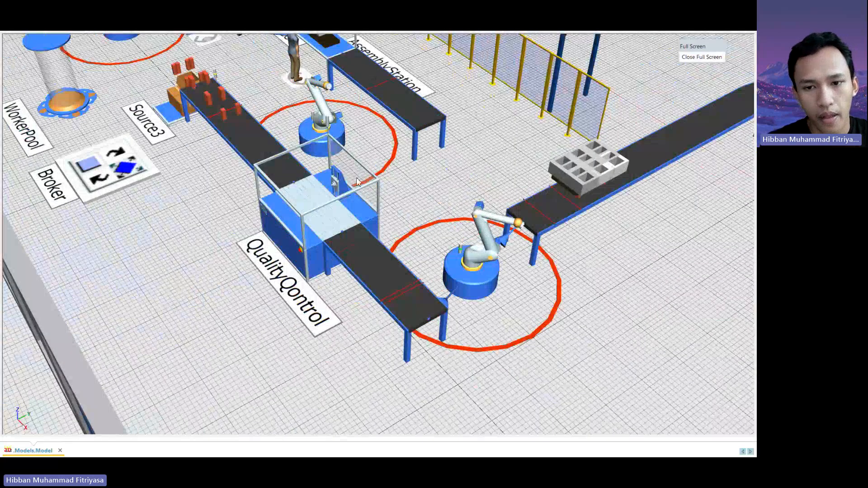
{"action": "scroll", "coordinate": [406, 184], "scroll_direction": "up", "scroll_amount": 2}
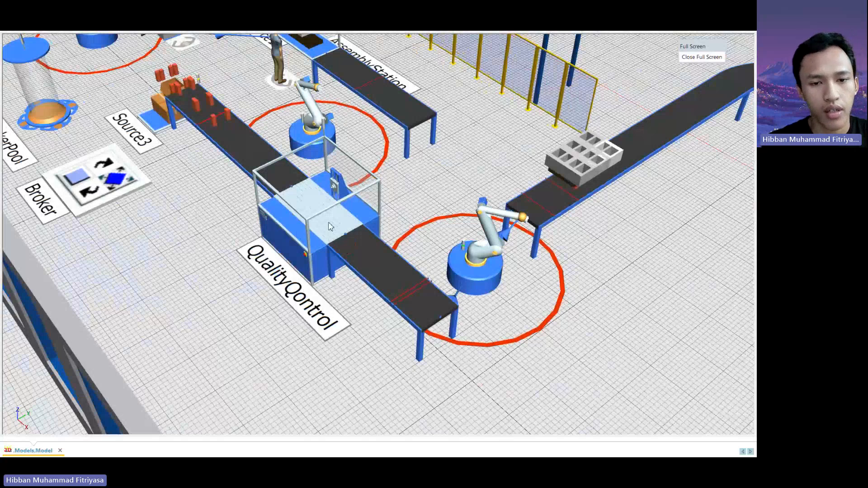
{"action": "scroll", "coordinate": [320, 222], "scroll_direction": "up", "scroll_amount": 1}
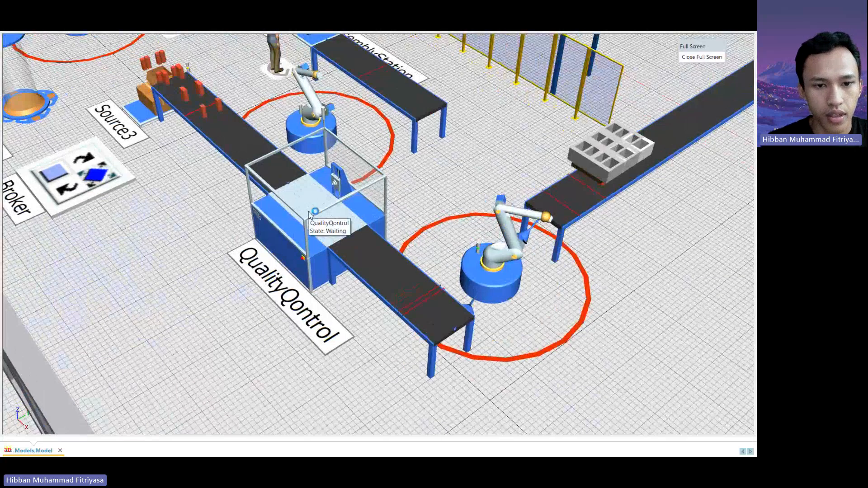
{"action": "scroll", "coordinate": [309, 213], "scroll_direction": "down", "scroll_amount": 1}
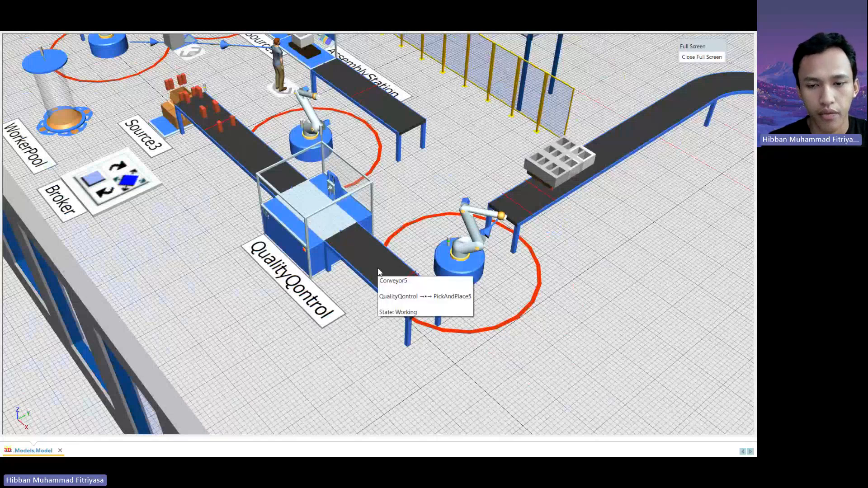
- Trace the path from the robot after QualityQontrol along the curved conveyor to the platform at the building's exit
{"action": "right_click_drag", "start_coordinate": [468, 268], "coordinate": [392, 254]}
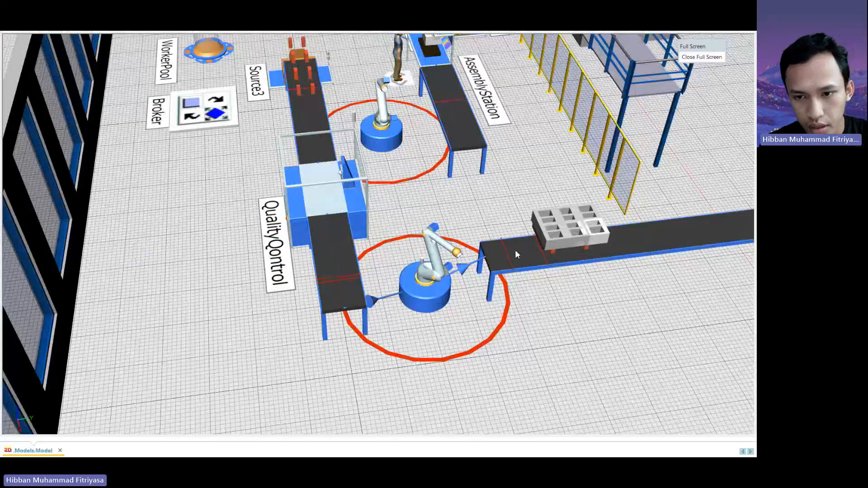
{"action": "scroll", "coordinate": [544, 251], "scroll_direction": "down", "scroll_amount": 3}
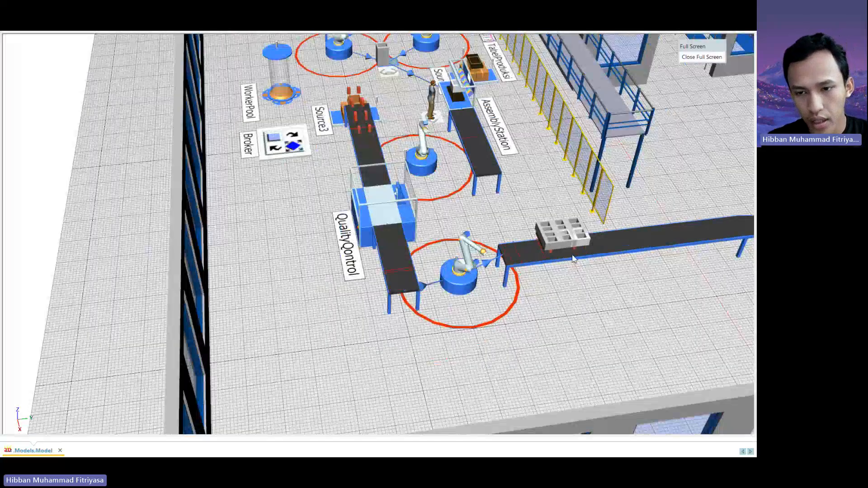
{"action": "left_click_drag", "start_coordinate": [574, 257], "coordinate": [479, 244]}
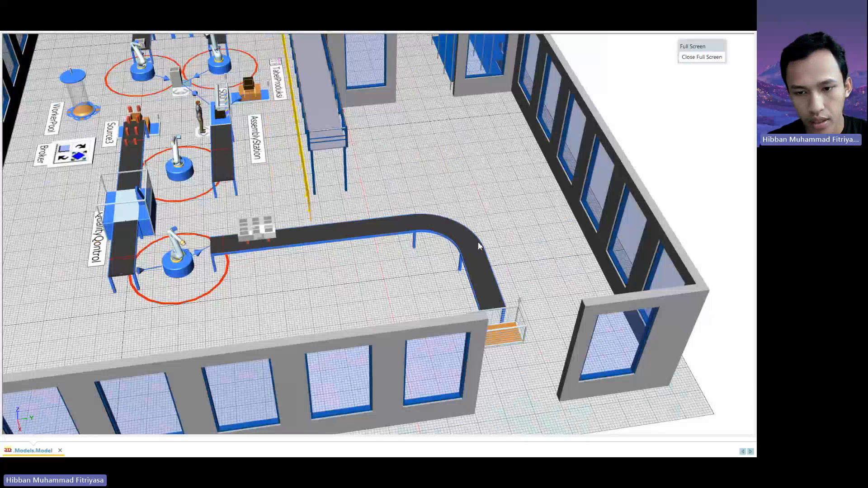
{"action": "scroll", "coordinate": [514, 289], "scroll_direction": "up", "scroll_amount": 1}
{"action": "scroll", "coordinate": [511, 317], "scroll_direction": "up", "scroll_amount": 1}
{"action": "left_click_drag", "start_coordinate": [501, 355], "coordinate": [339, 361]}
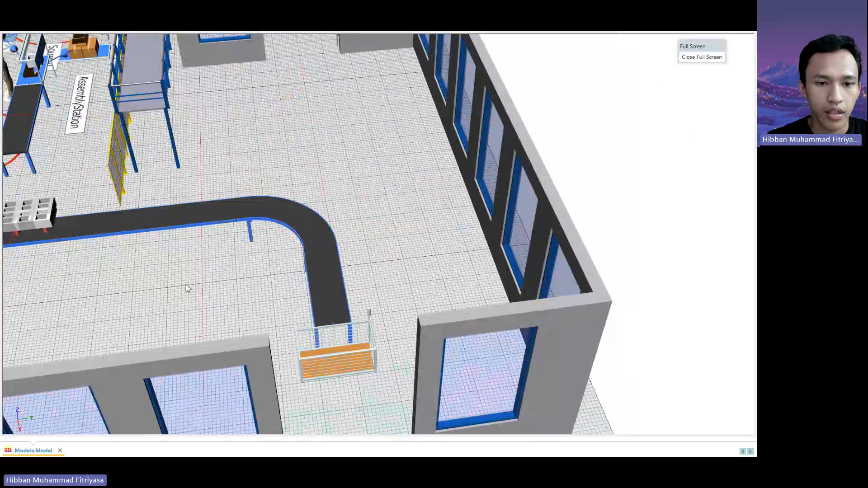
- Examine the parts and stacked containers on Conveyor6 up close, including their position beside the robot that places them
{"action": "right_click_drag", "start_coordinate": [135, 265], "coordinate": [104, 248]}
{"action": "left_click_drag", "start_coordinate": [104, 249], "coordinate": [282, 239]}
{"action": "scroll", "coordinate": [290, 254], "scroll_direction": "up", "scroll_amount": 2}
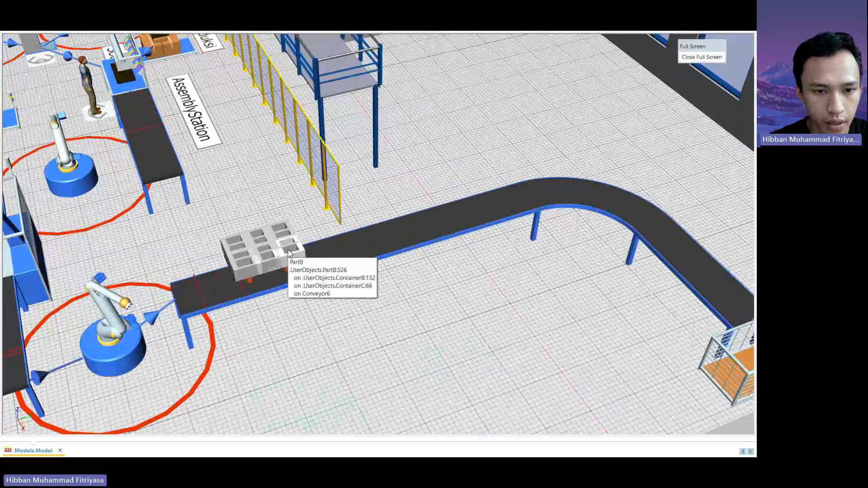
{"action": "scroll", "coordinate": [290, 254], "scroll_direction": "up", "scroll_amount": 3}
{"action": "right_click_drag", "start_coordinate": [329, 252], "coordinate": [261, 184]}
{"action": "right_click_drag", "start_coordinate": [261, 125], "coordinate": [245, 185]}
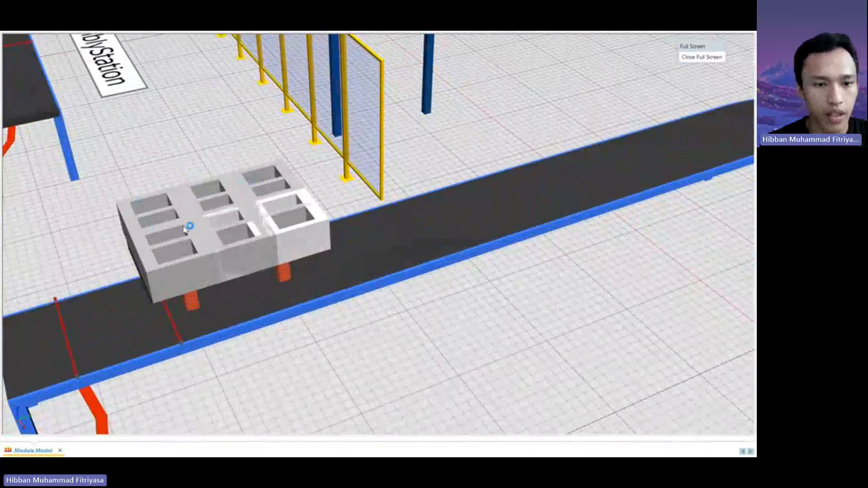
{"action": "scroll", "coordinate": [221, 159], "scroll_direction": "down", "scroll_amount": 5}
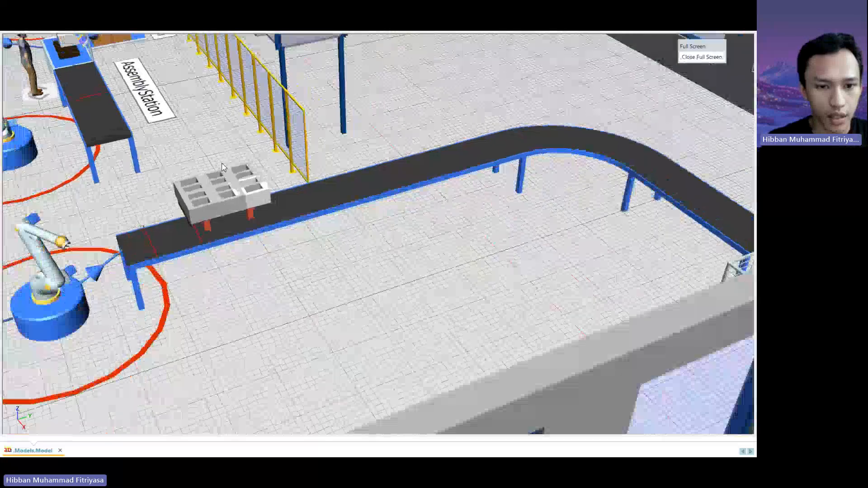
{"action": "left_click_drag", "start_coordinate": [219, 142], "coordinate": [296, 145]}
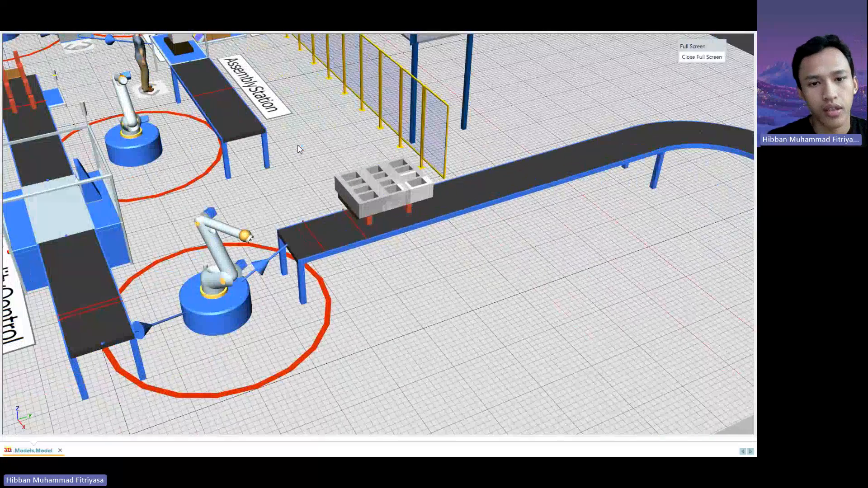
{"action": "scroll", "coordinate": [329, 150], "scroll_direction": "down", "scroll_amount": 2}
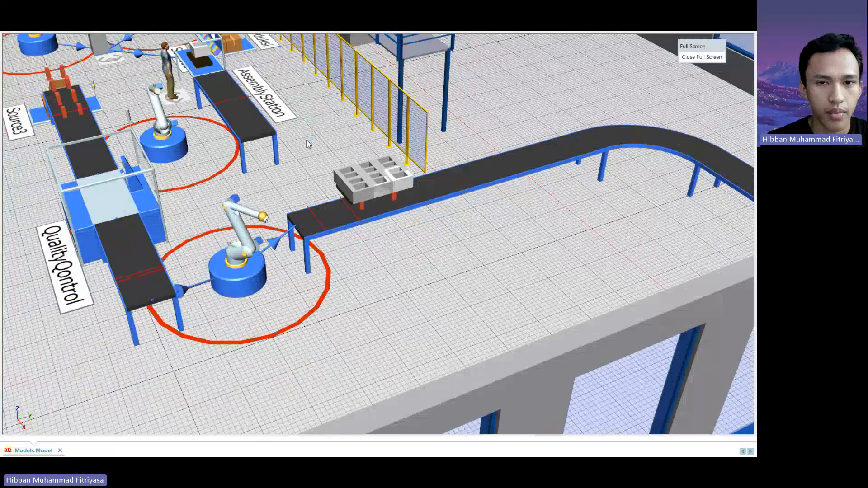
- Resume the simulation and leave the full-screen view of the model
{"action": "right_click", "coordinate": [307, 143]}
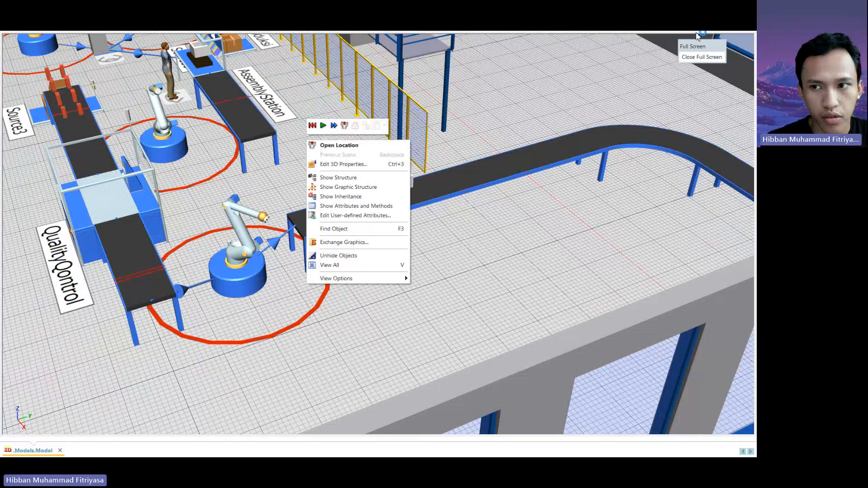
{"action": "left_click", "coordinate": [322, 125]}
{"action": "key", "text": "Escape"}
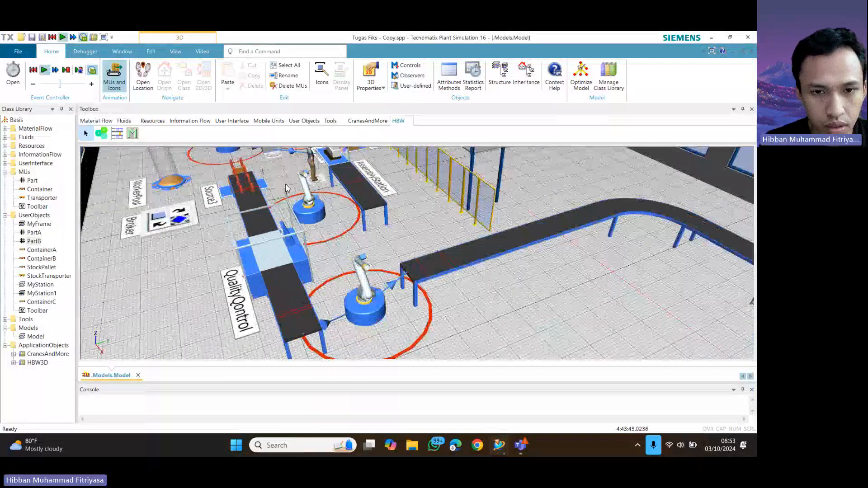
- Review the running production line as a whole, from the robots and Source3 through QualityQontrol to the exit conveyor
{"action": "left_click_drag", "start_coordinate": [337, 185], "coordinate": [340, 232]}
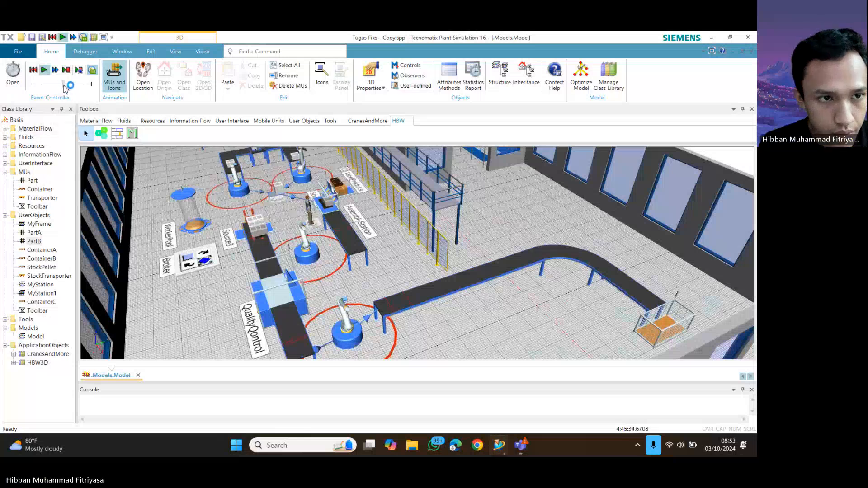
{"action": "scroll", "coordinate": [315, 258], "scroll_direction": "down", "scroll_amount": 2}
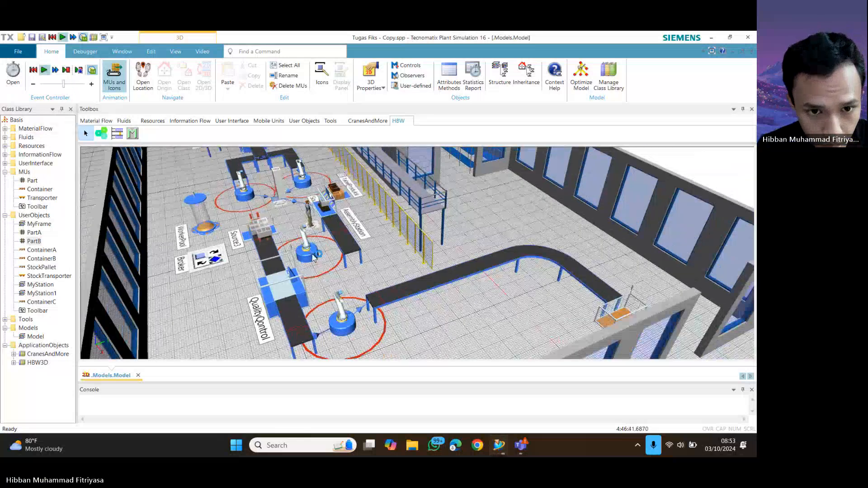
{"action": "left_click_drag", "start_coordinate": [312, 254], "coordinate": [287, 231]}
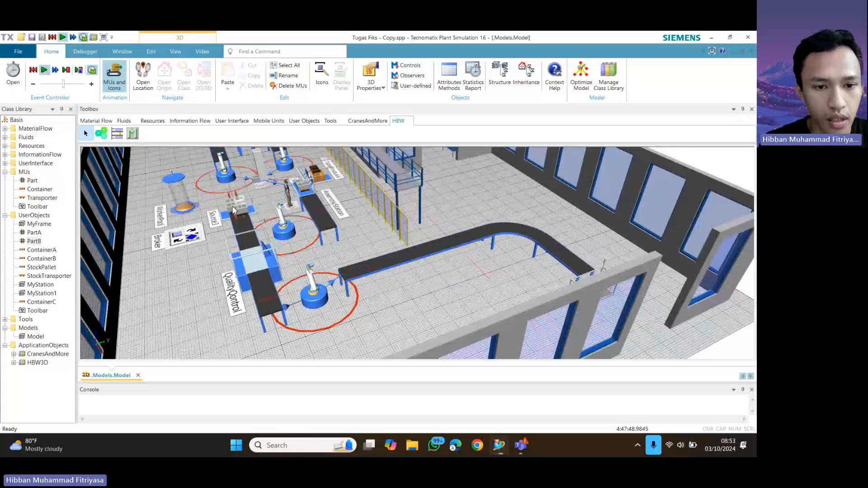
{"action": "scroll", "coordinate": [233, 210], "scroll_direction": "up", "scroll_amount": 2}
{"action": "scroll", "coordinate": [257, 247], "scroll_direction": "down", "scroll_amount": 1}
{"action": "scroll", "coordinate": [606, 295], "scroll_direction": "down", "scroll_amount": 1}
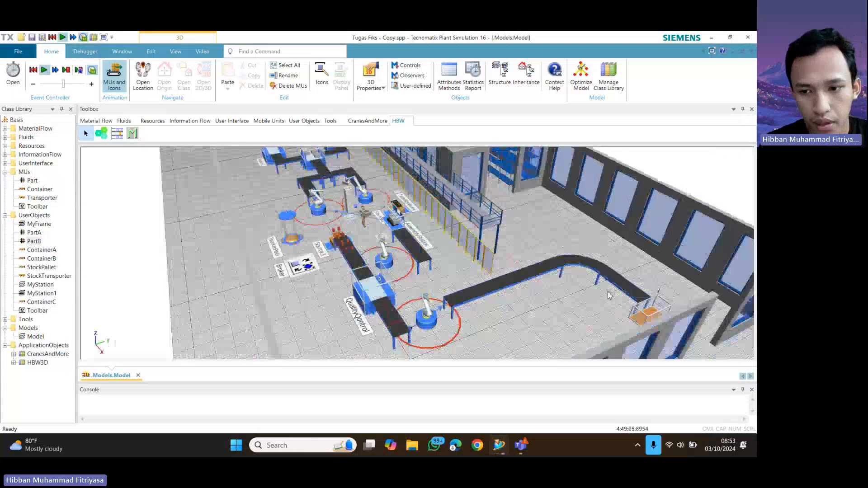
{"action": "left_click_drag", "start_coordinate": [609, 296], "coordinate": [379, 308]}
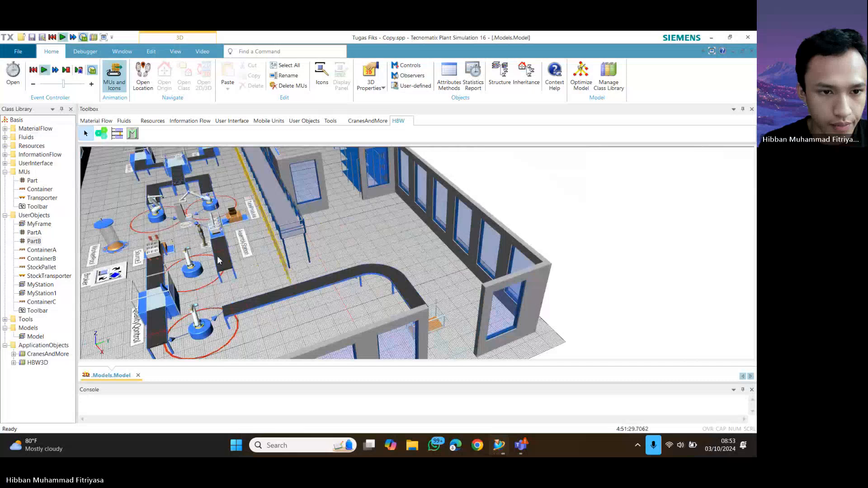
- Examine the whole factory building in one overview, from Source and Source2 through the stations and robots to the exit platform
{"action": "left_click_drag", "start_coordinate": [244, 229], "coordinate": [405, 165]}
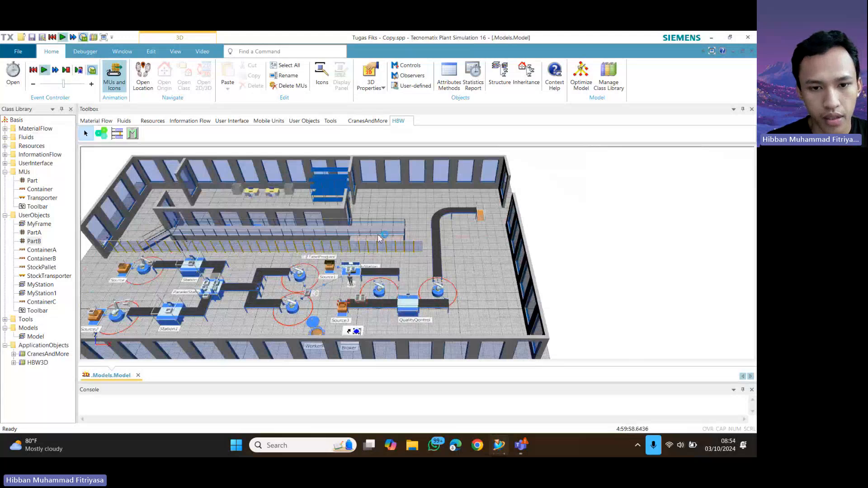
{"action": "scroll", "coordinate": [273, 200], "scroll_direction": "up", "scroll_amount": 5}
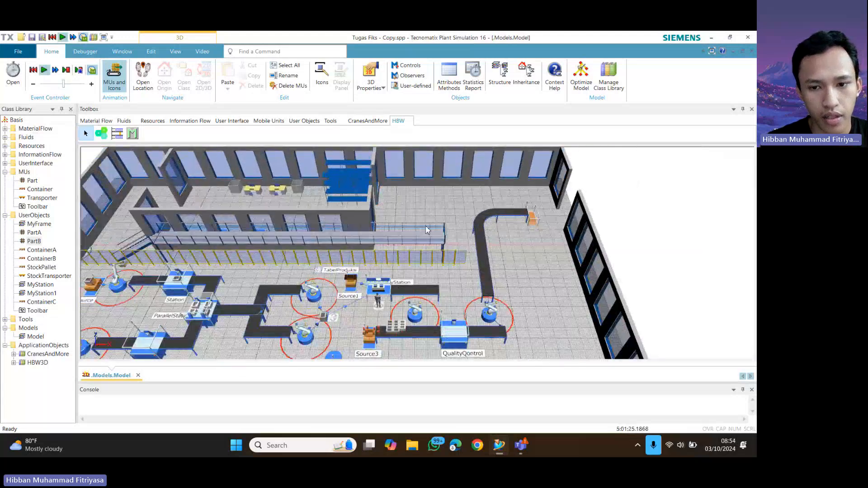
{"action": "scroll", "coordinate": [427, 229], "scroll_direction": "down", "scroll_amount": 5}
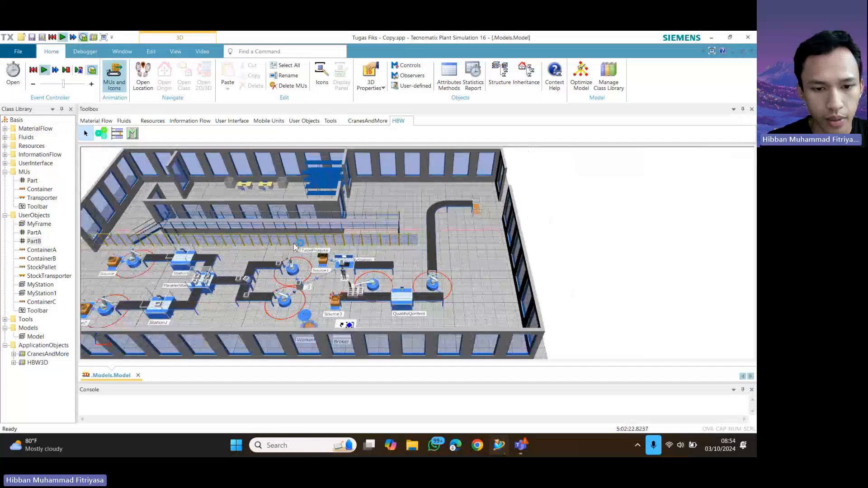
{"action": "left_click_drag", "start_coordinate": [307, 241], "coordinate": [364, 236]}
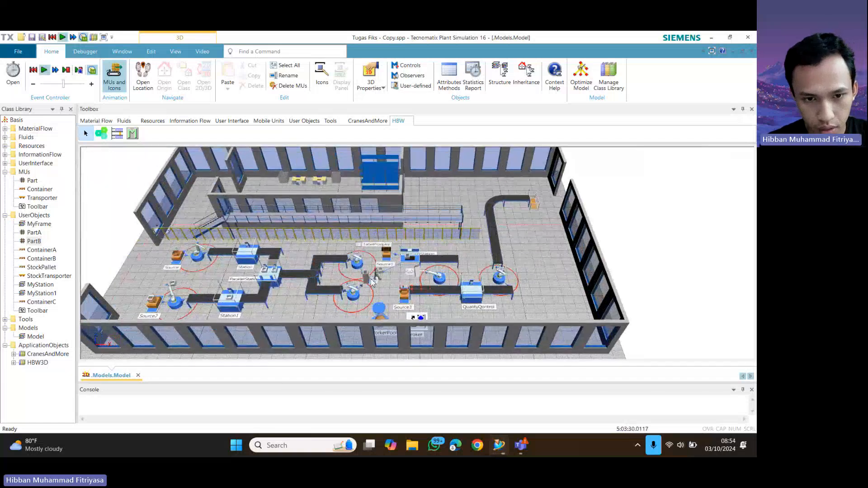
{"action": "mouse_move", "coordinate": [375, 282]}
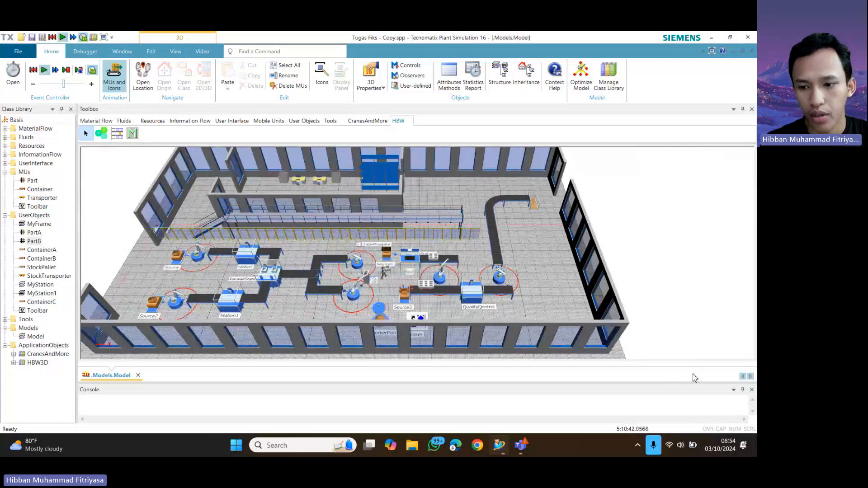
- Switch to the Microsoft Teams meeting and bring up its recording and transcription options for stopping the recording
{"action": "key", "text": "alt+Tab"}
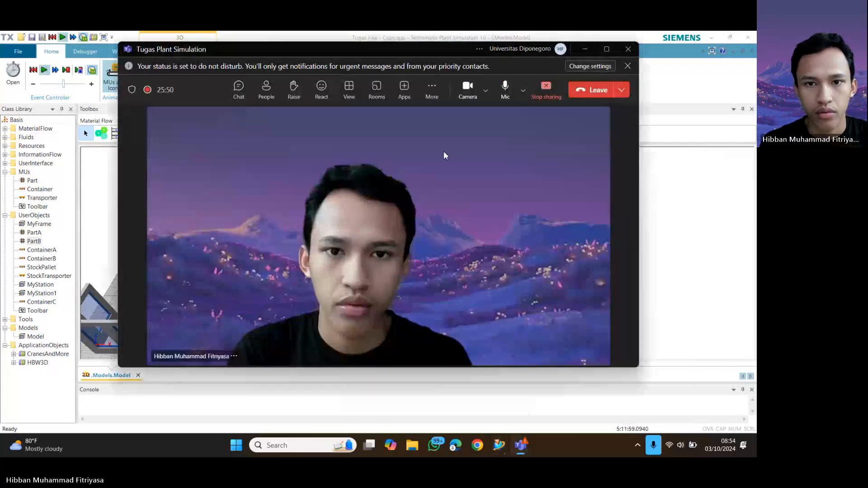
{"action": "left_click", "coordinate": [431, 87]}
{"action": "mouse_move", "coordinate": [440, 116]}
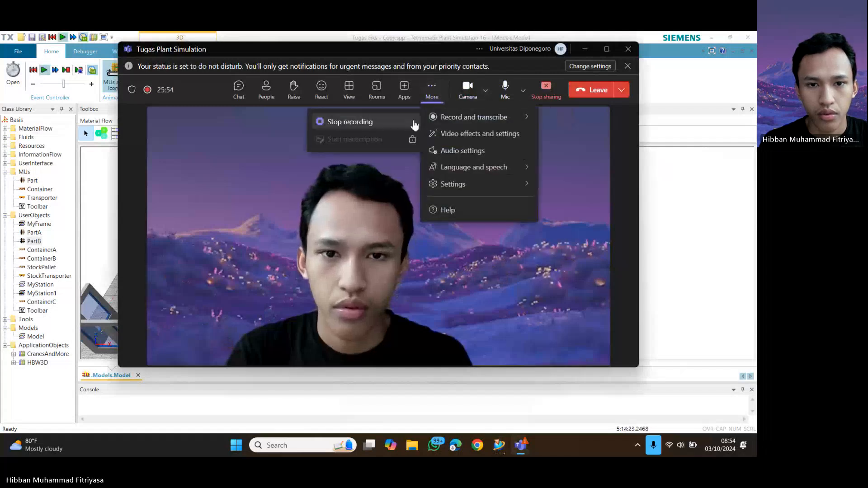